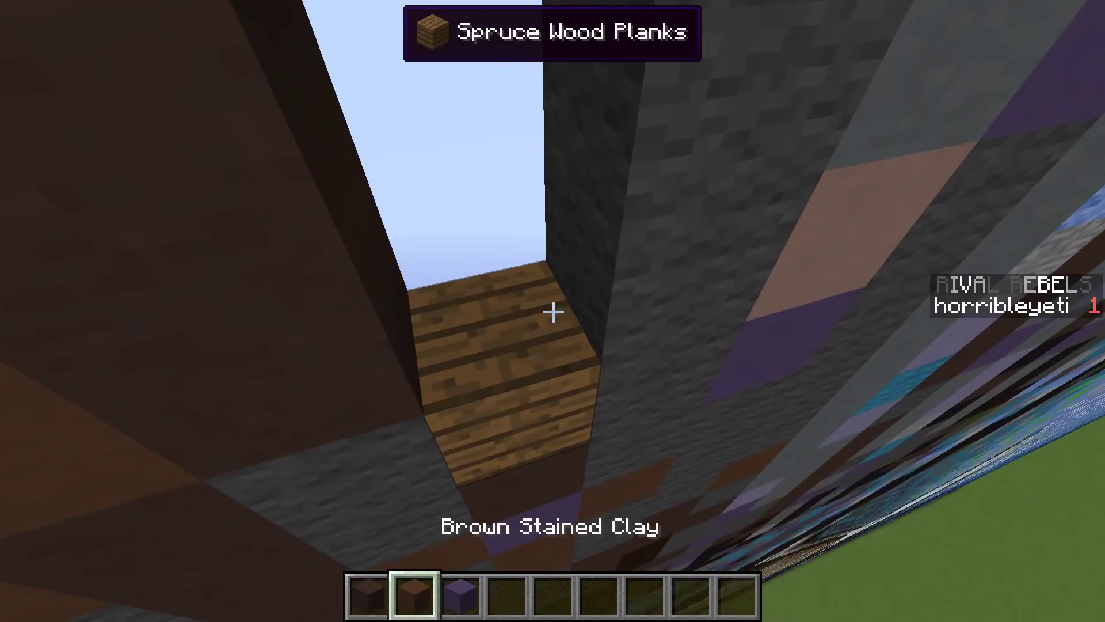
Step: Place the purple clay block in the gap above the spruce wood planks in the pixel-art wall
key("3")
right_click(553, 311)
key("2")
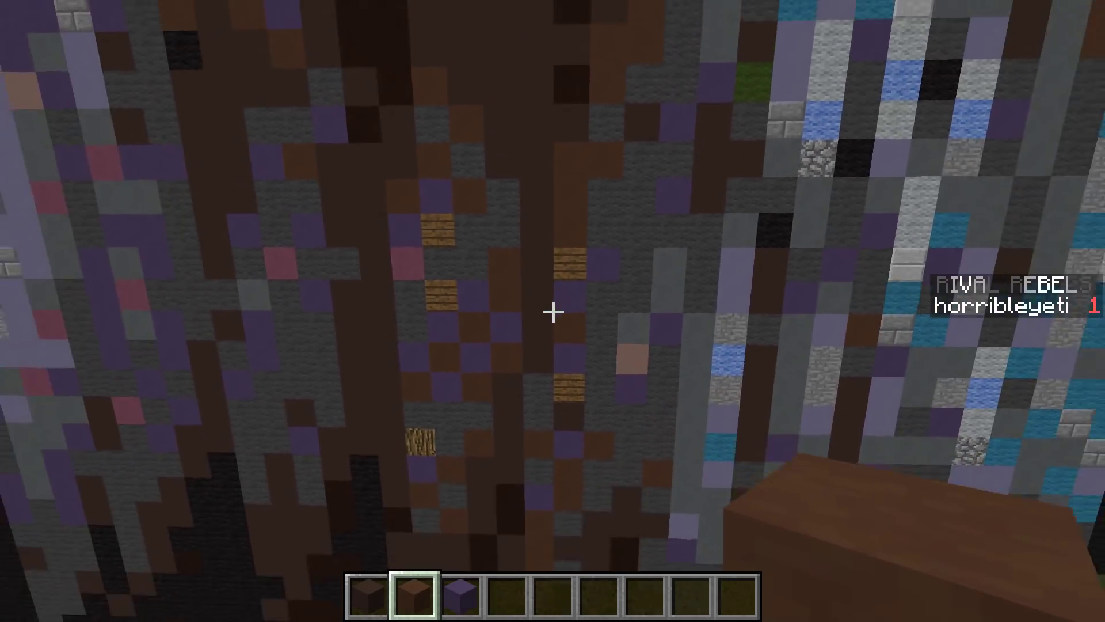
Step: Back away from the wall to view the whole Thanos pixel art
key("s")
key("s")
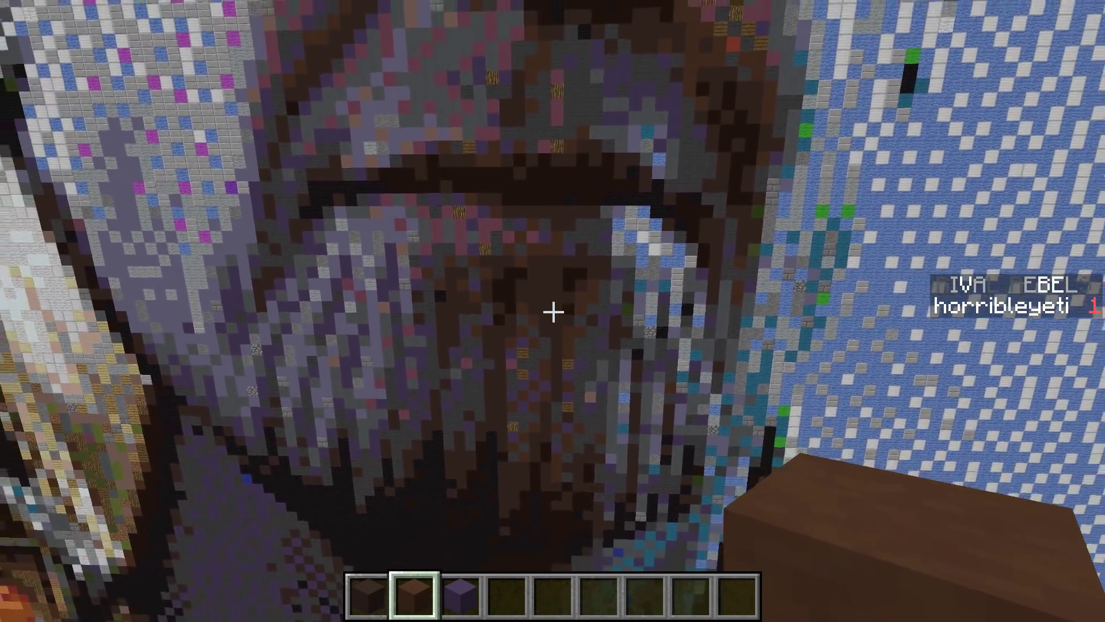
key("s")
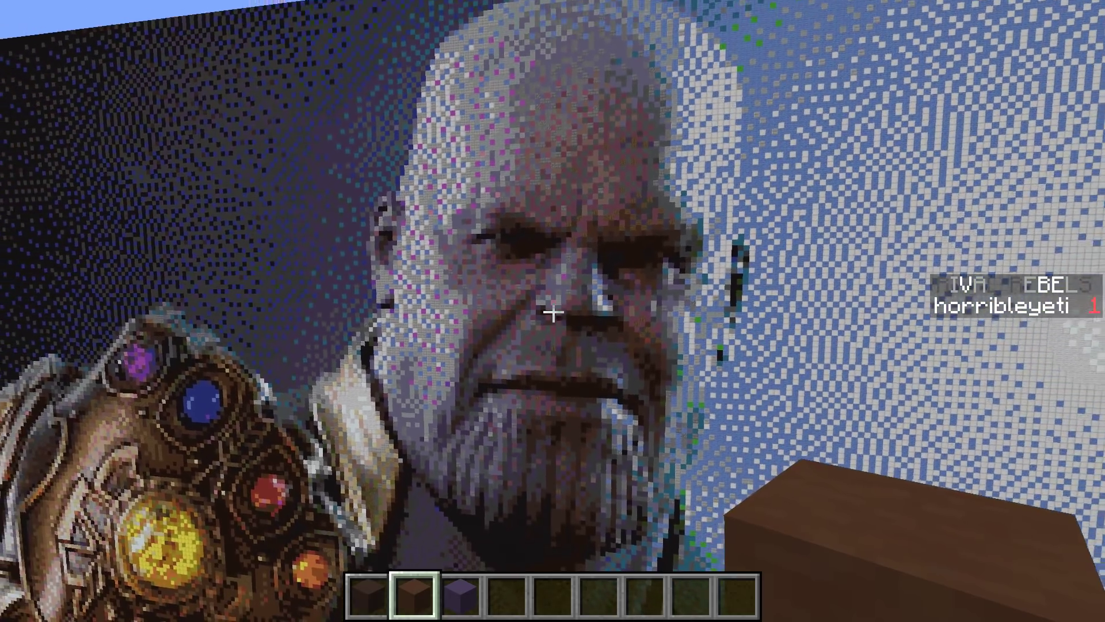
key("s")
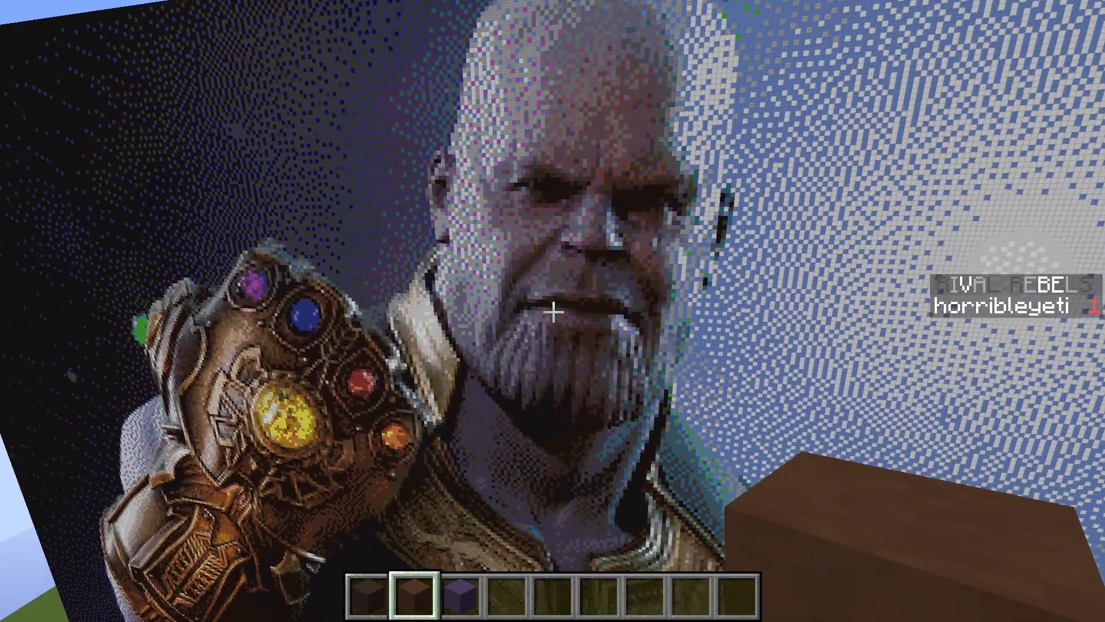
key("s")
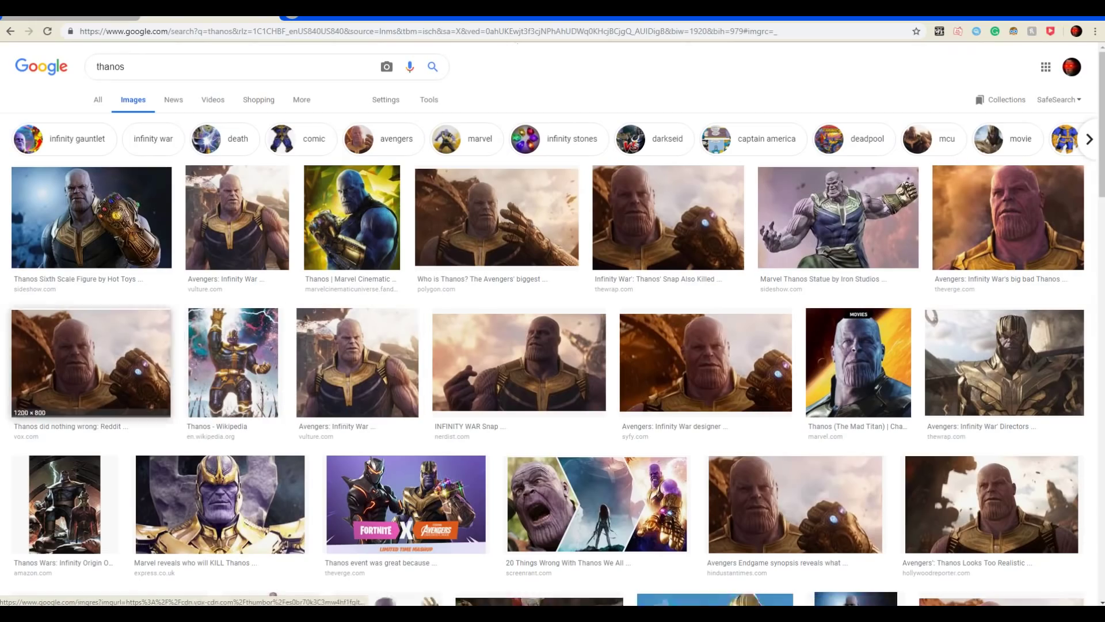
Step: Save the Marvel Thanos Sixth Scale Figure image from the image results and close the Photos window showing it
left_click(92, 217)
right_click(521, 296)
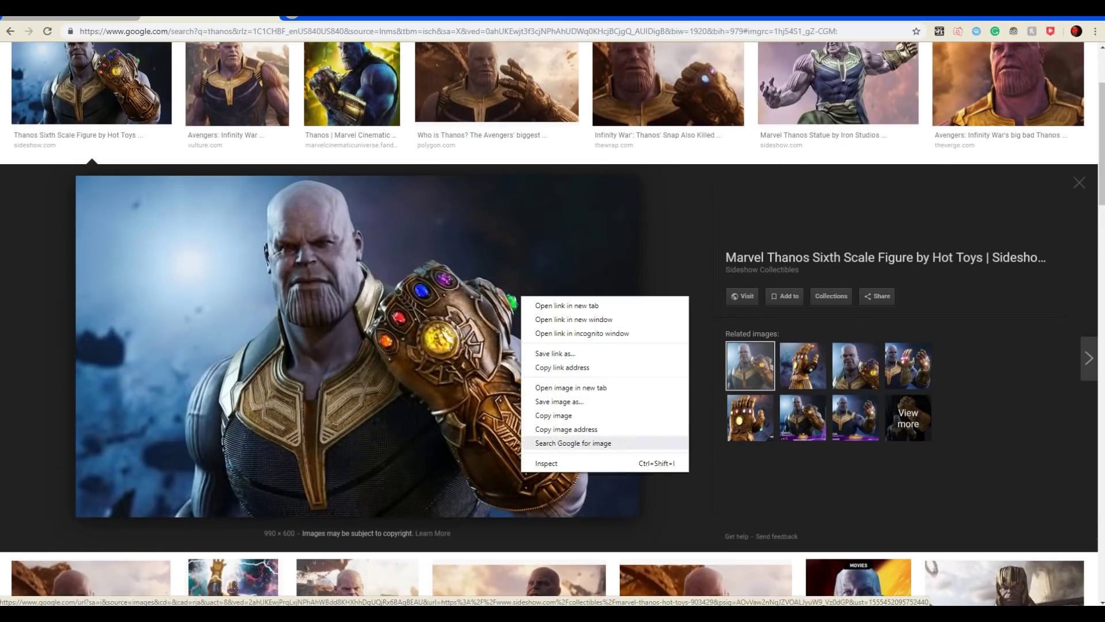
left_click(558, 401)
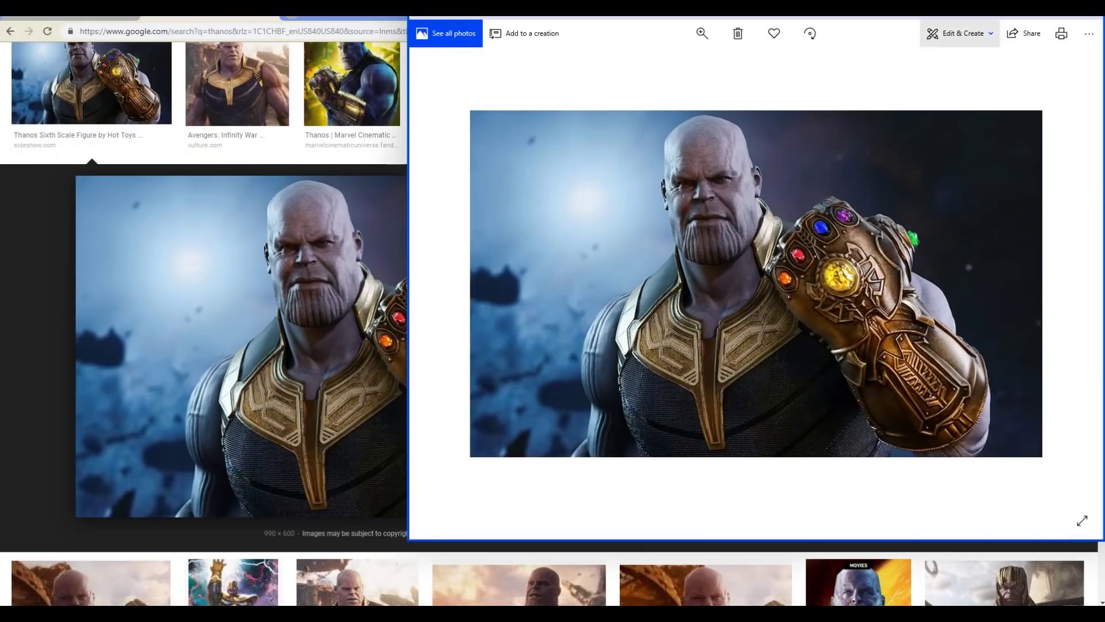
left_click_drag(568, 18, 522, 203)
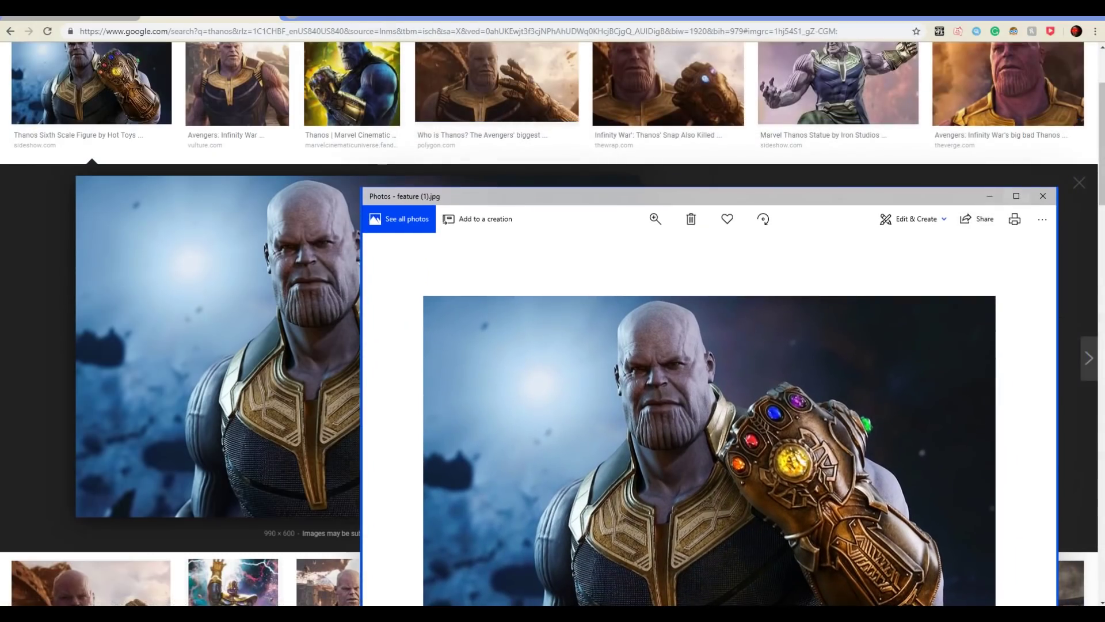
left_click(1042, 195)
Step: Search the web for "spritecraft" and open the diamondPants Spritecraft page
left_click(656, 31)
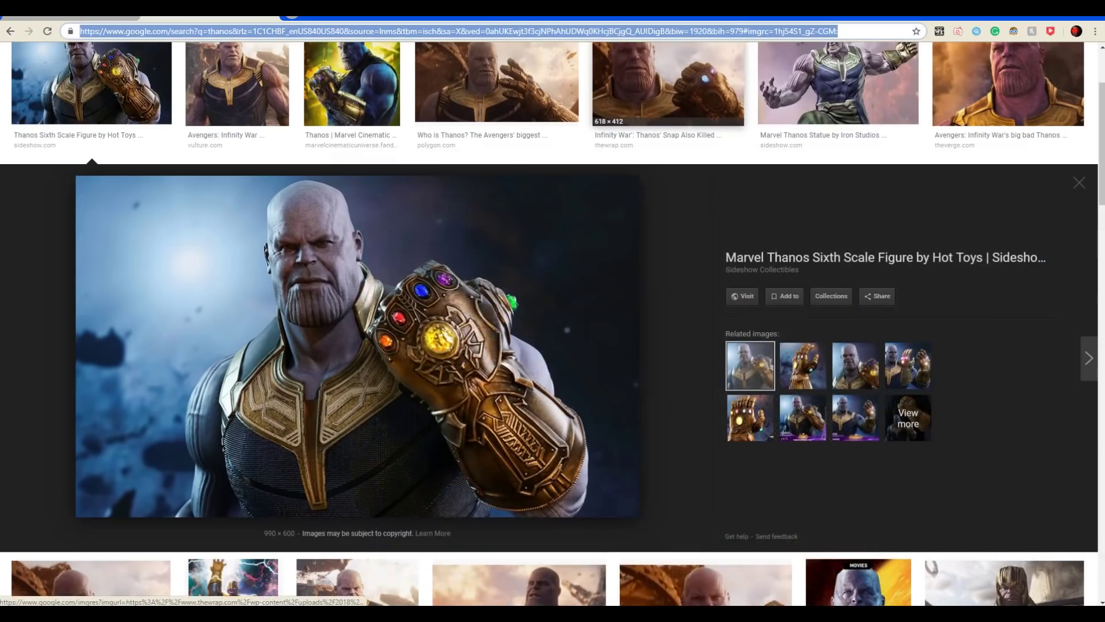
type("sprite")
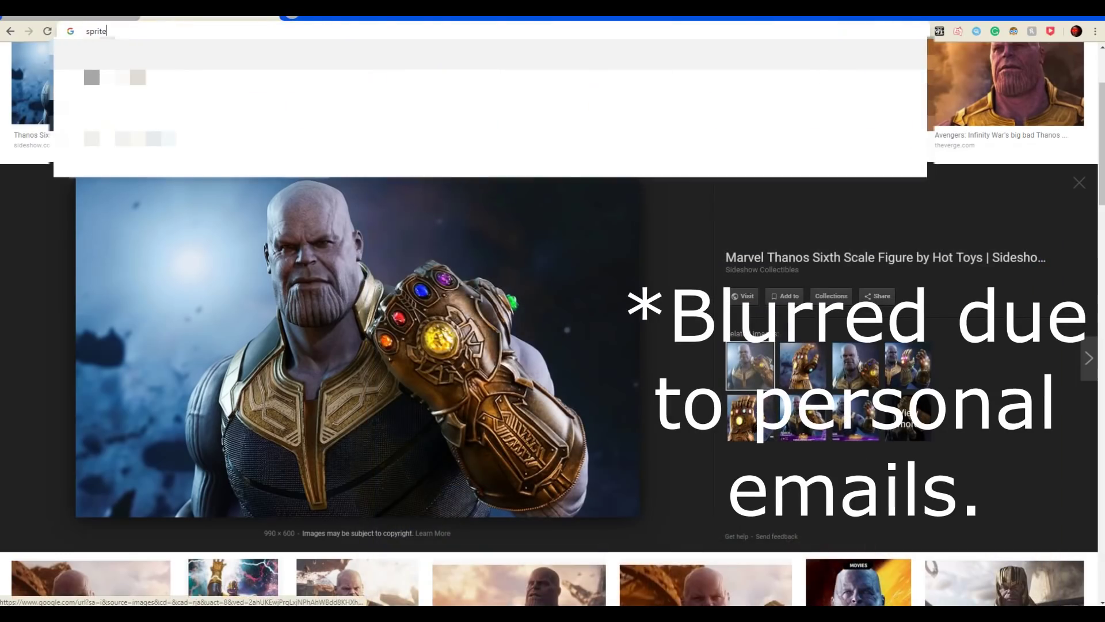
type("craft")
key("Return")
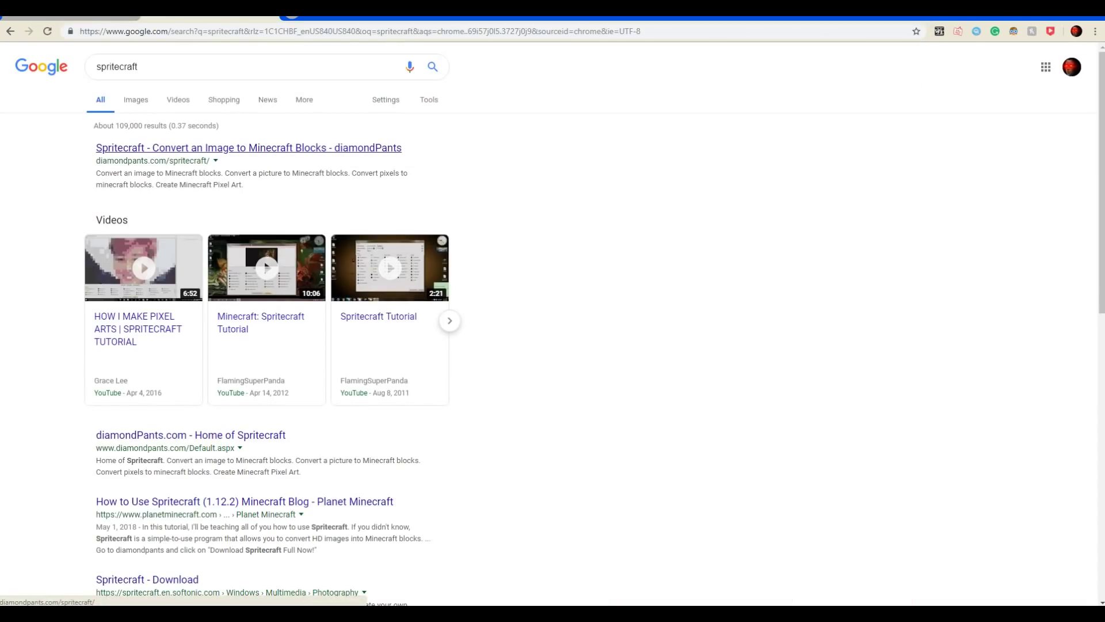
left_click(247, 148)
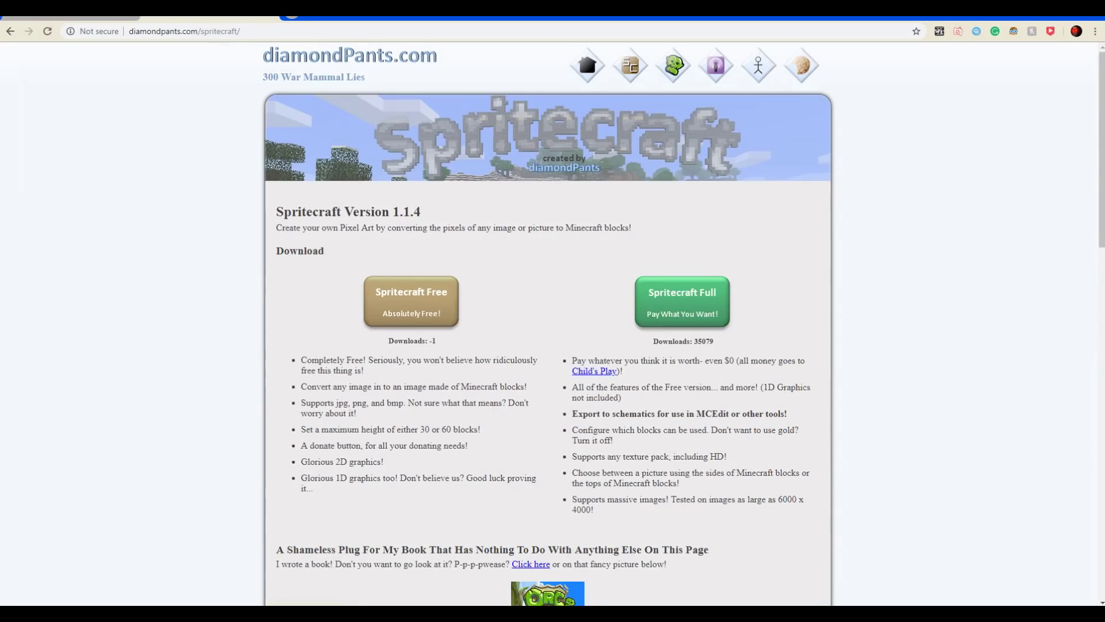
Step: Review the features of Spritecraft Free and Full, including the linked Child's Play charity site
scroll(552, 322, "down", 1)
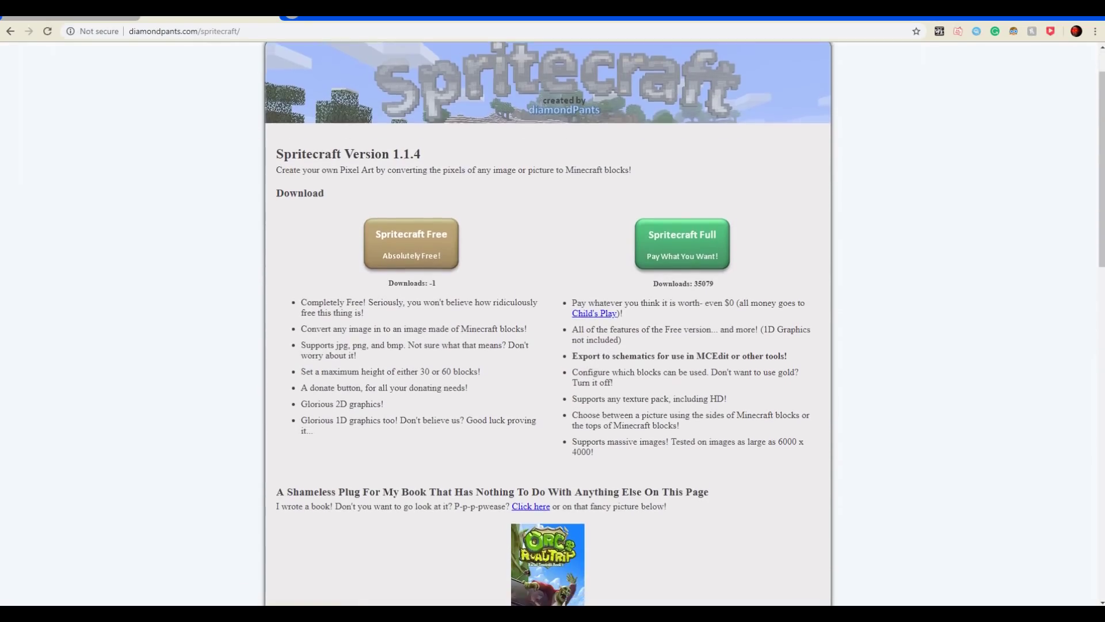
scroll(552, 322, "down", 2)
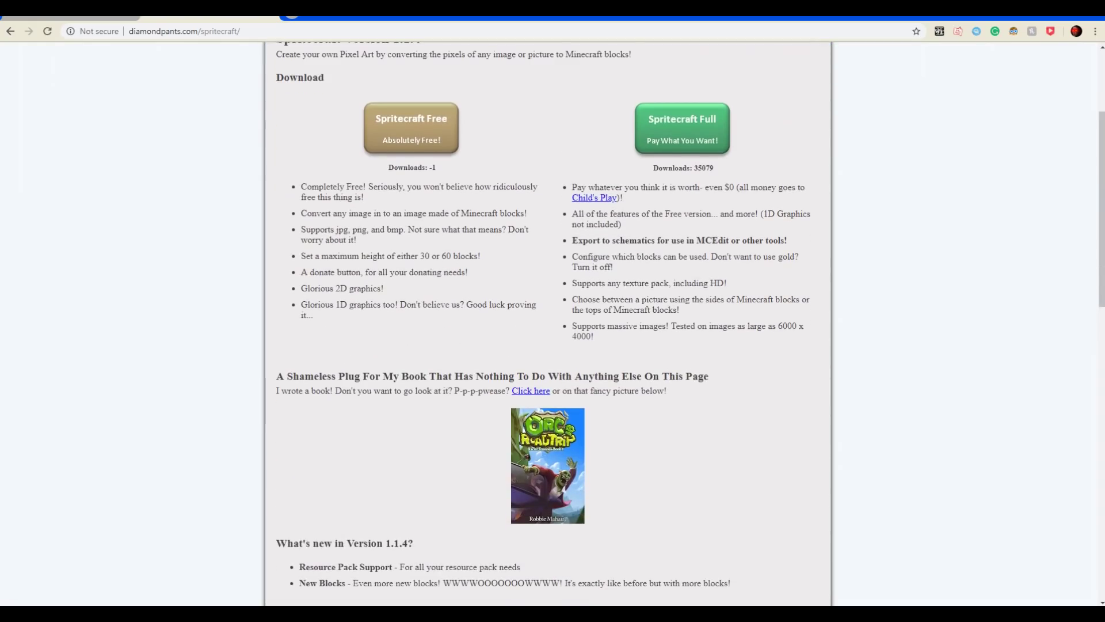
left_click(594, 197)
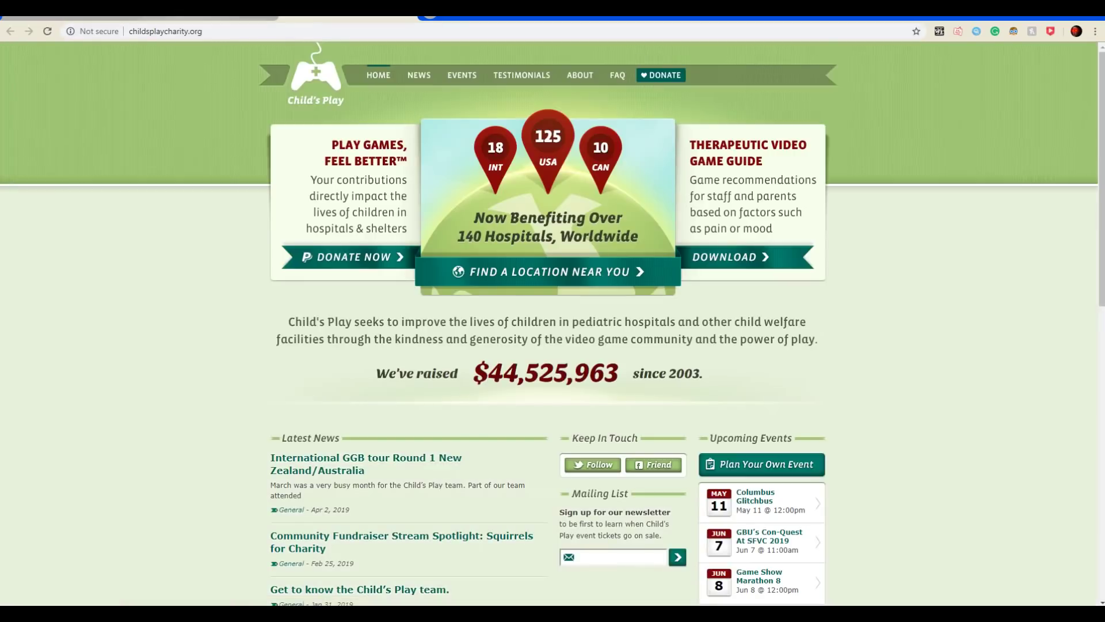
left_click(209, 19)
scroll(552, 322, "up", 2)
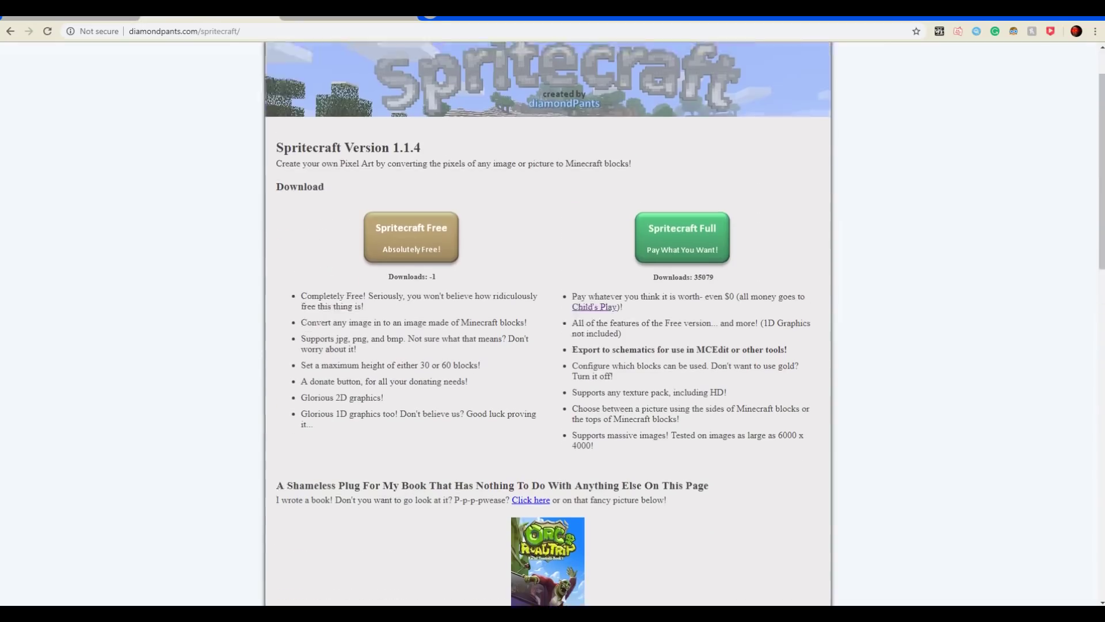
scroll(552, 322, "up", 1)
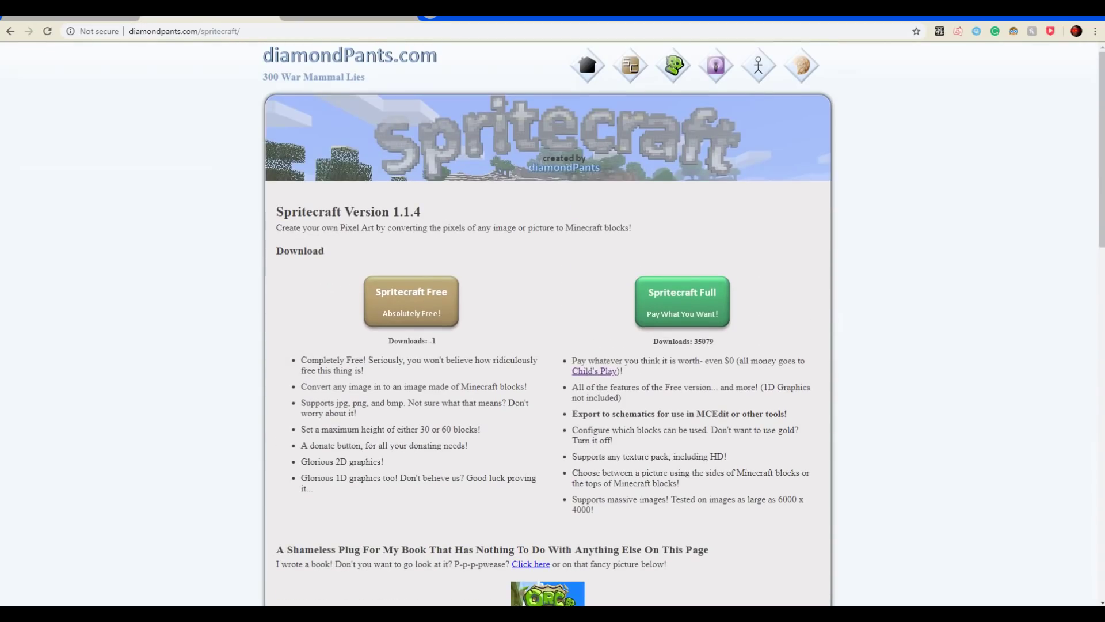
Step: Download Spritecraft Full from its donation page without donating
left_click(682, 300)
scroll(553, 322, "down", 3)
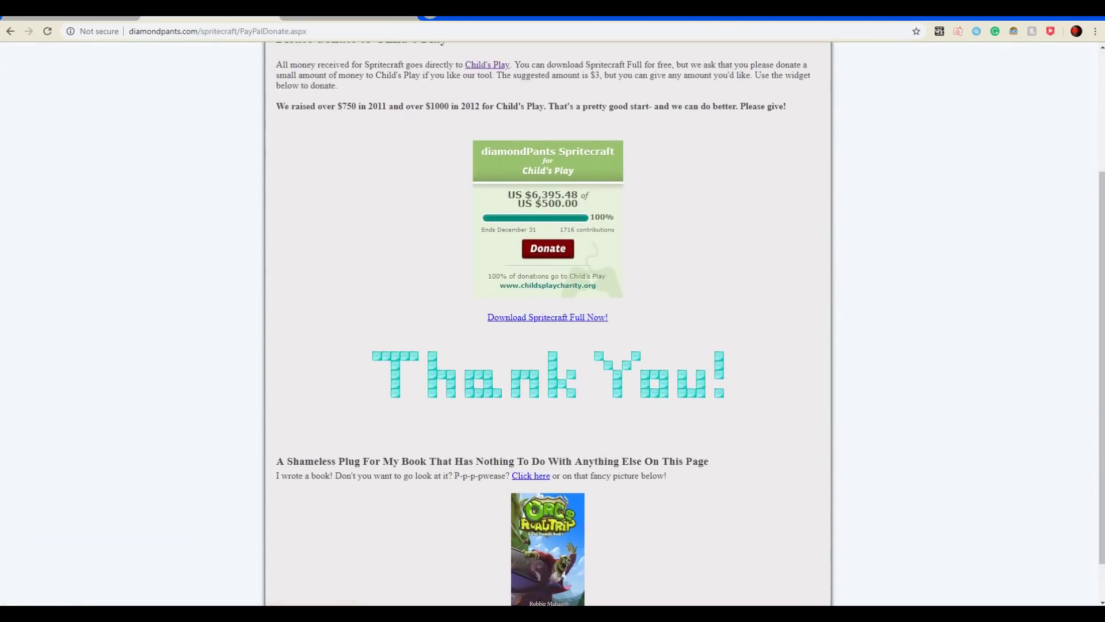
left_click(546, 317)
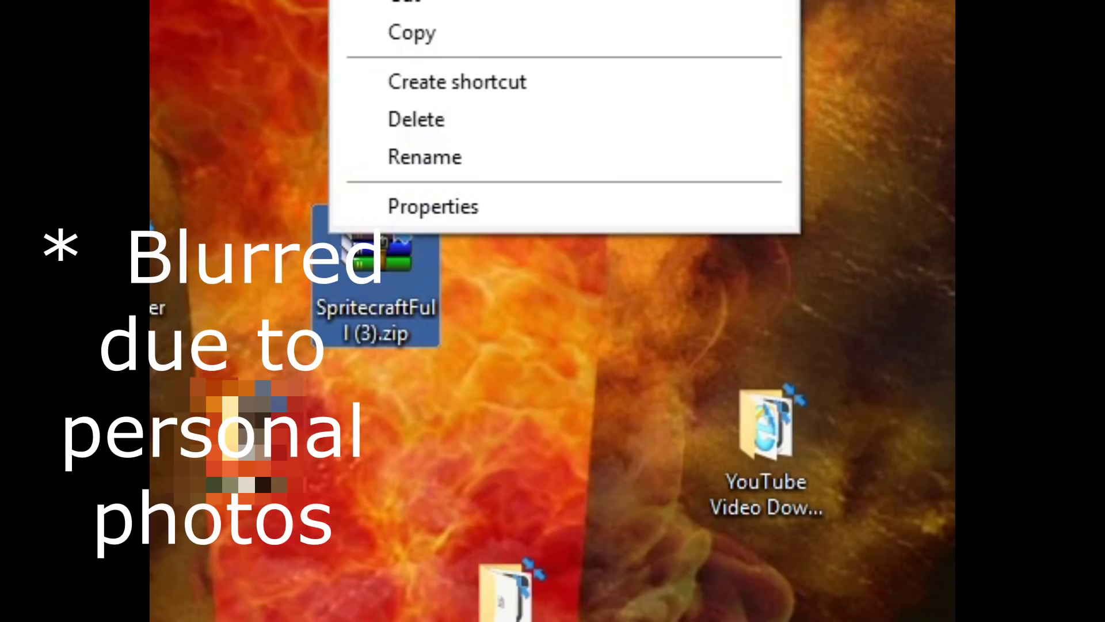
Step: Move SpritecraftFull (3).zip to a free spot on the desktop and extract it into a SpritecraftFull folder
left_click(766, 437)
left_click(376, 271)
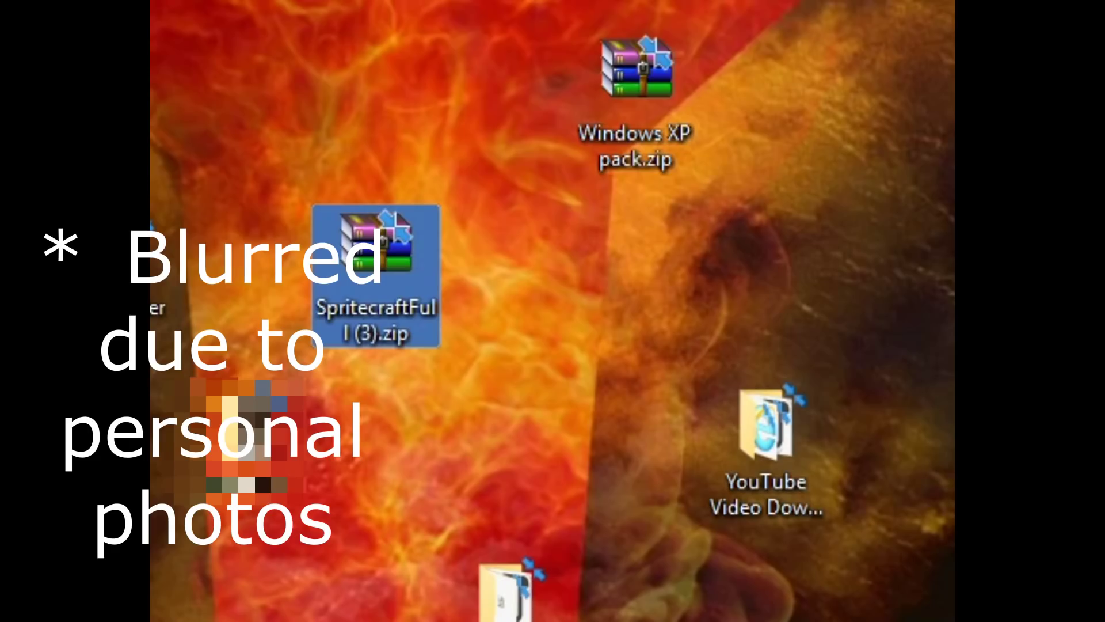
right_click(389, 261)
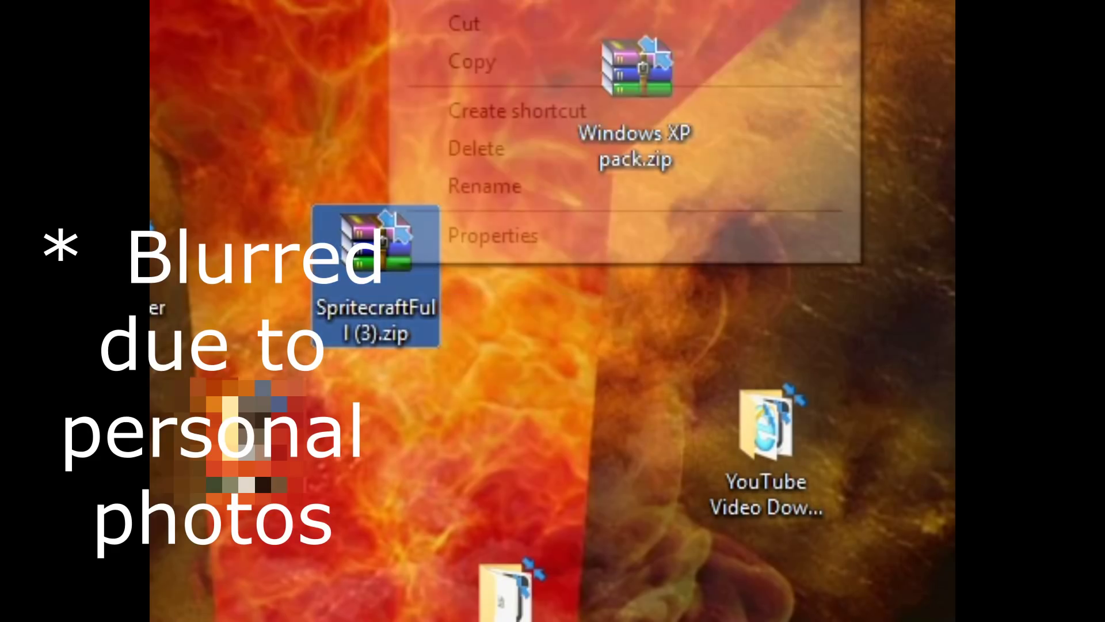
left_click_drag(375, 253, 407, 448)
right_click(395, 469)
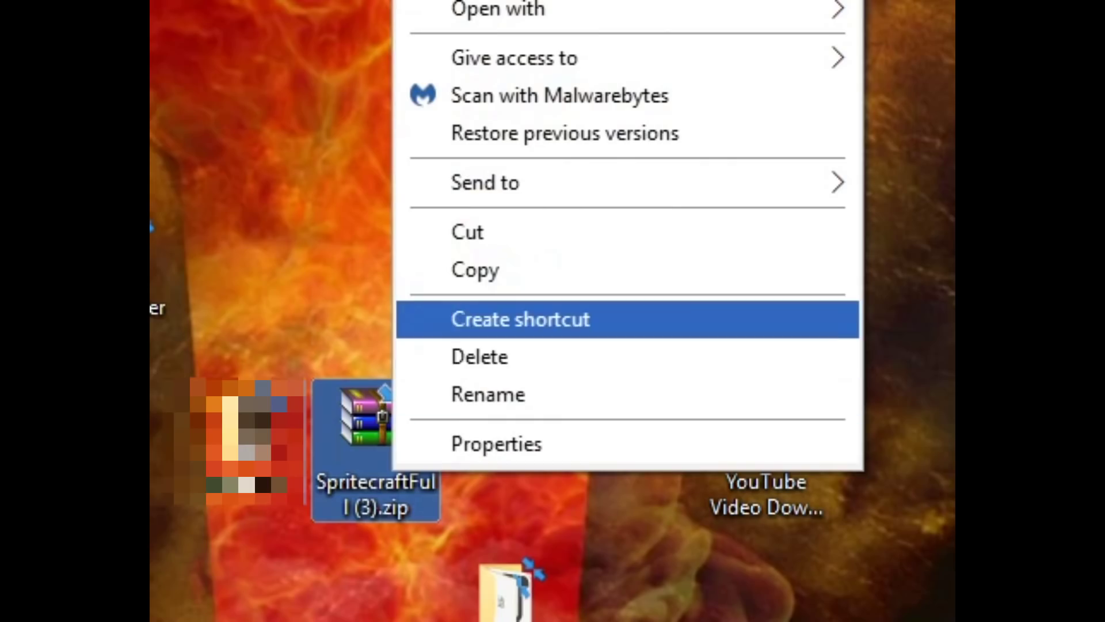
left_click(474, 270)
key("ctrl+v")
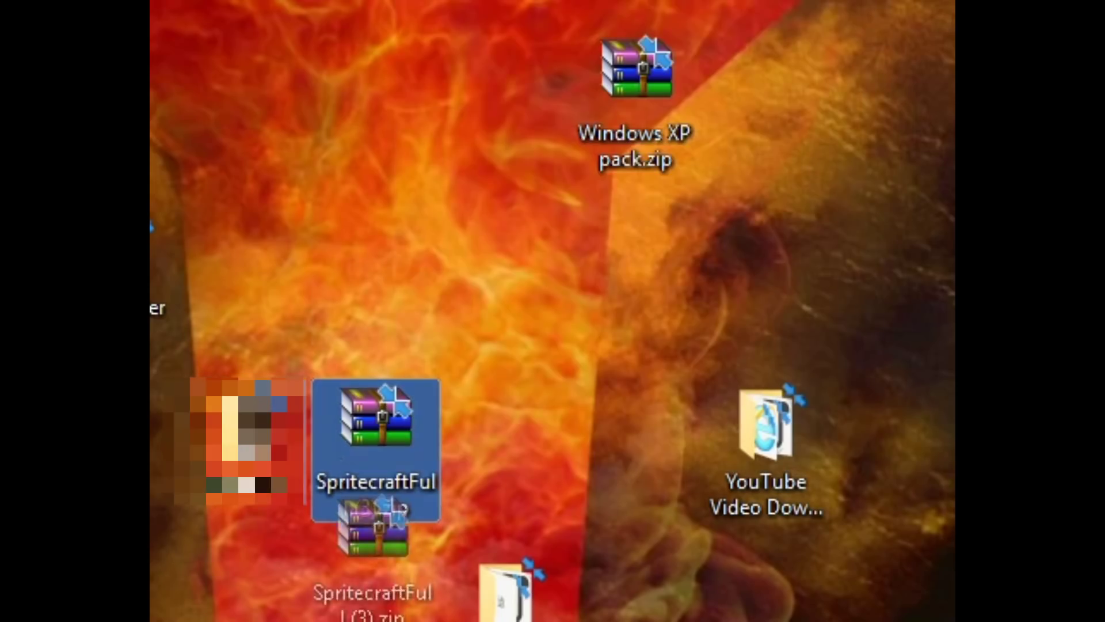
left_click_drag(359, 567, 354, 573)
right_click(352, 572)
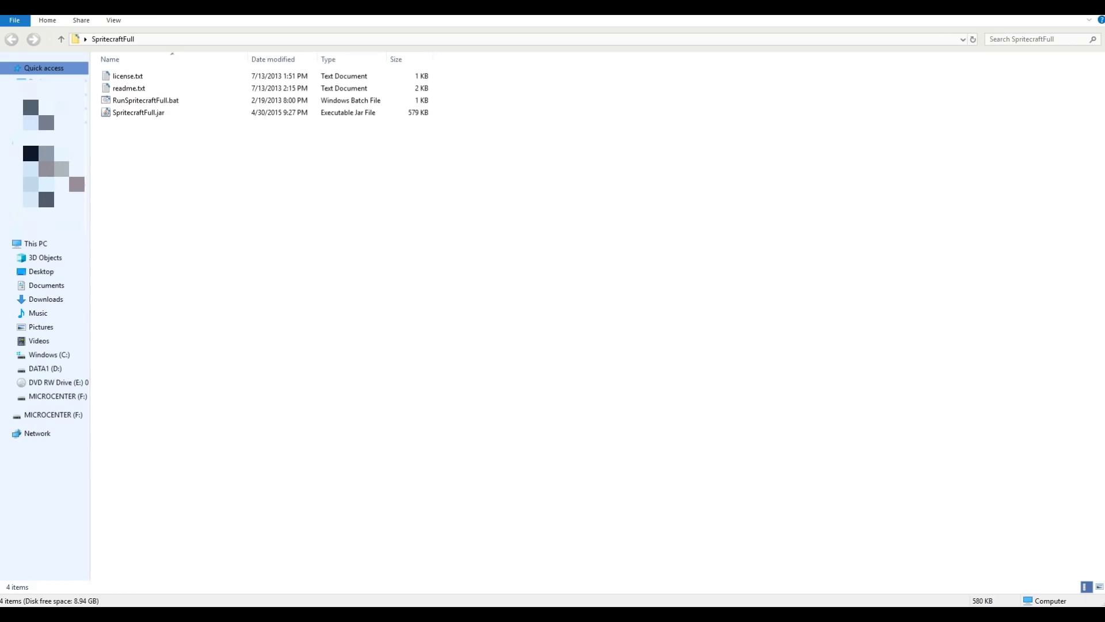
Step: Launch Spritecraft with RunSpritecraftFull.bat and close its options window with the block settings left as they are
left_click(146, 100)
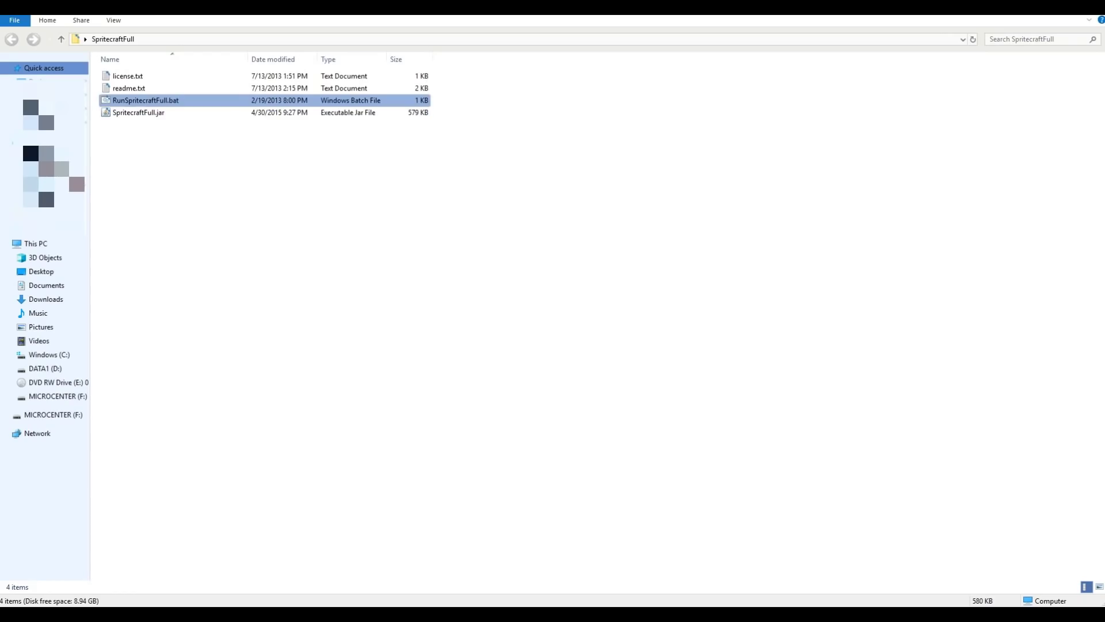
left_click(138, 112)
left_click(146, 100)
double_click(146, 100)
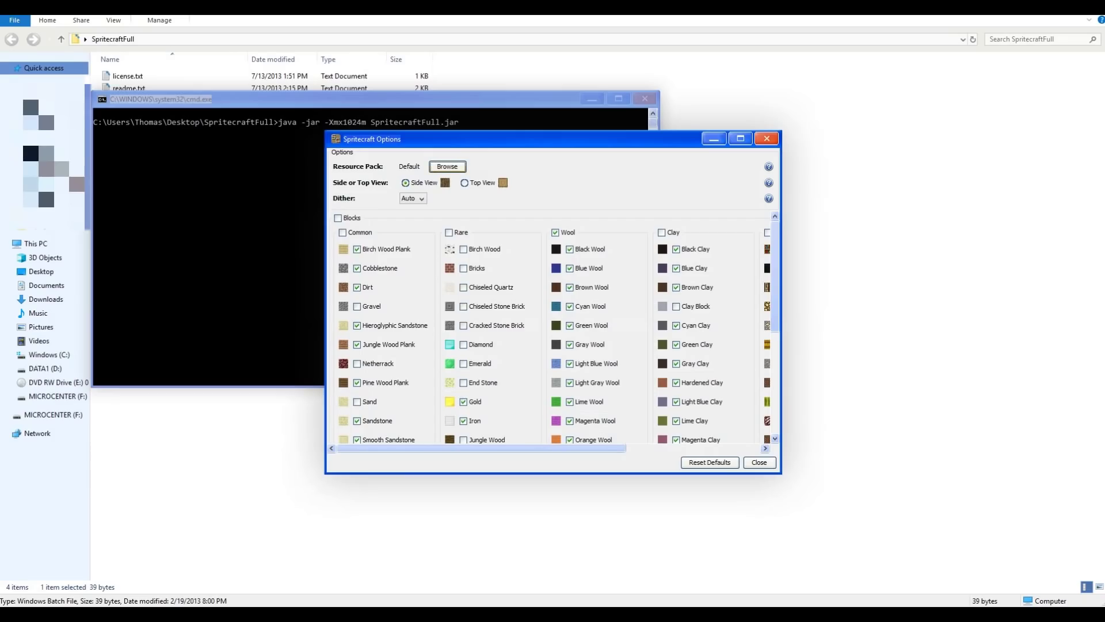
left_click(758, 462)
Step: Enable the blueprint's height limit and set the maximum height to 256
left_click(470, 398)
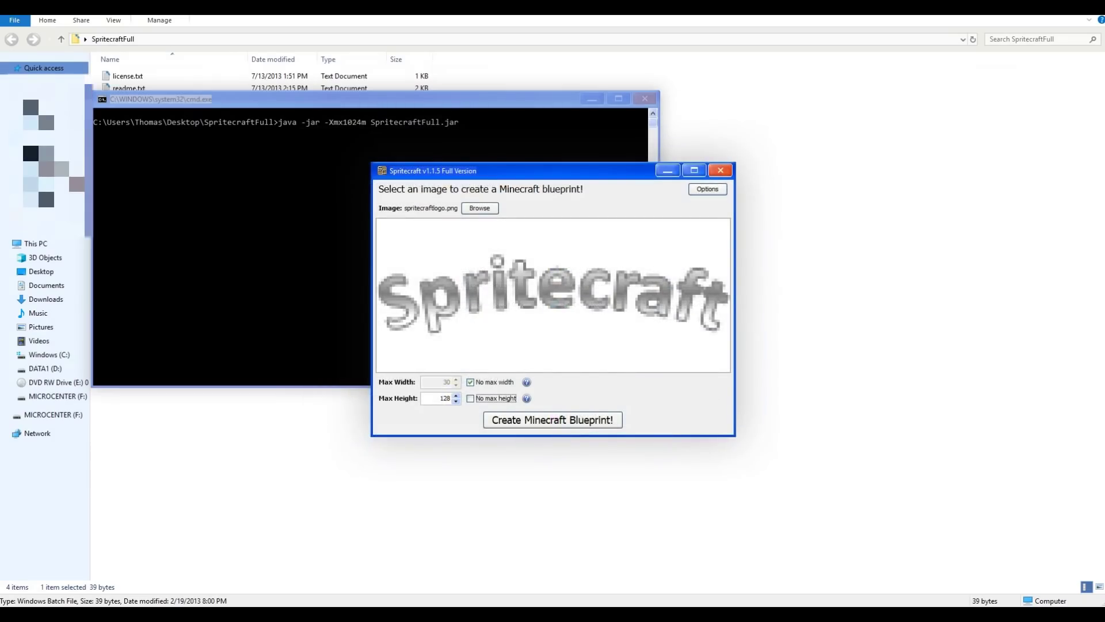
key("shift+Tab")
type("8")
key("BackSpace")
type("256")
Step: Load the saved Thanos picture feature (1).jpg from the Documents folder as the source image
left_click(480, 207)
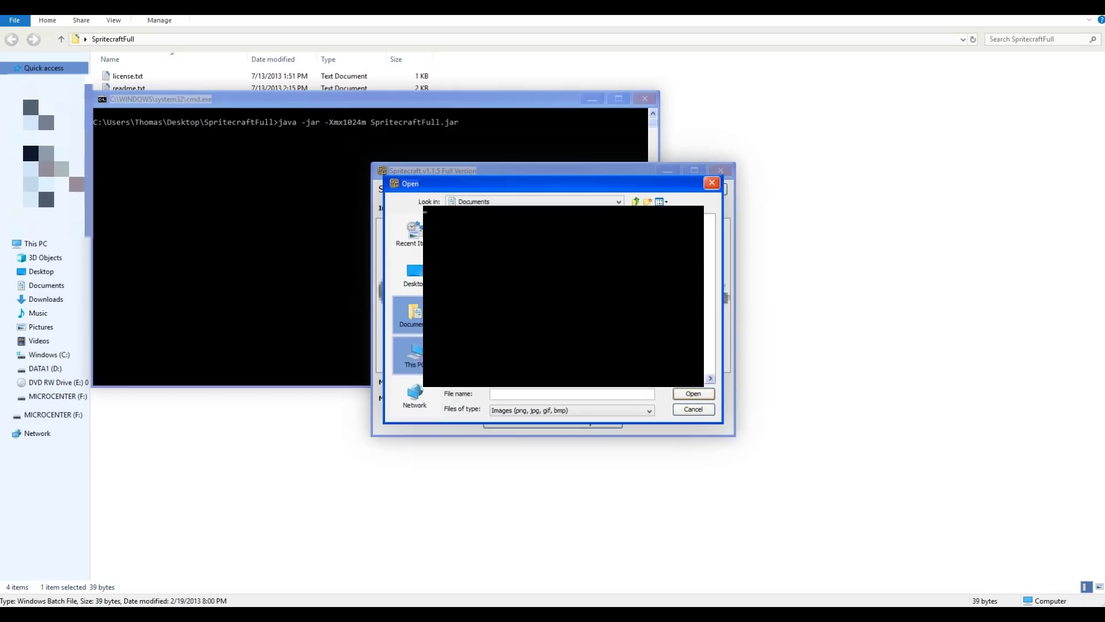
left_click(407, 355)
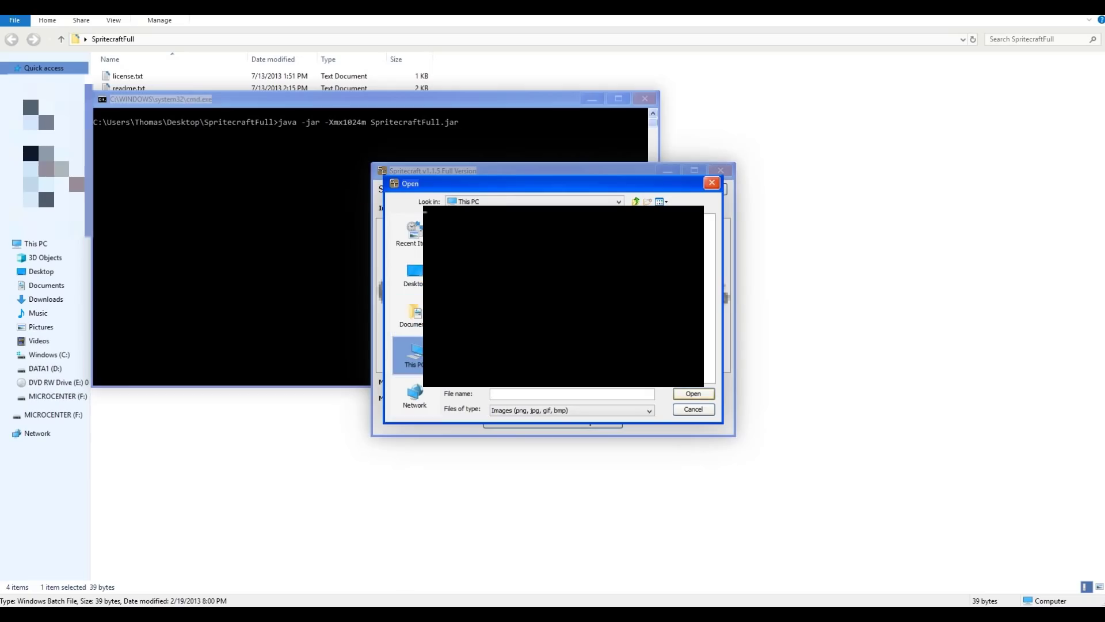
left_click(407, 315)
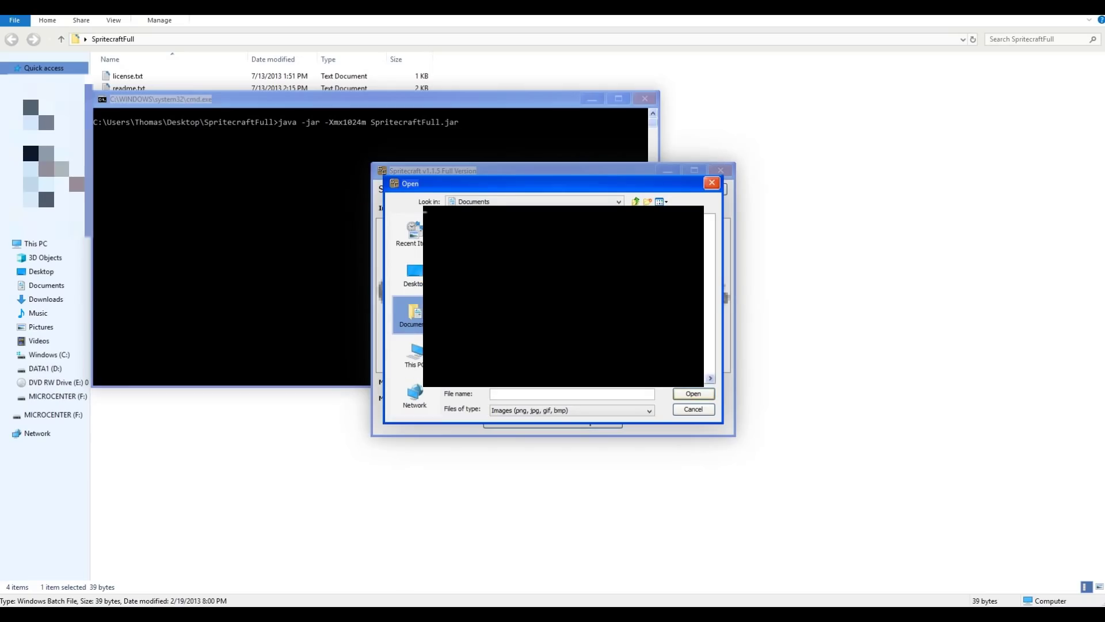
key("Down")
key("Return")
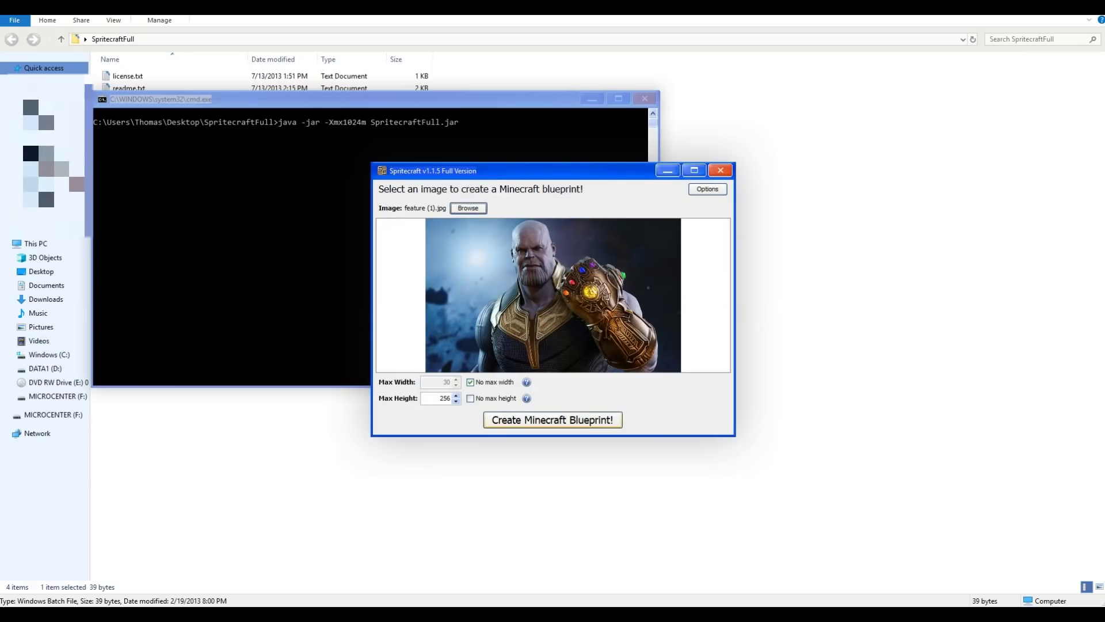
Step: Create the Minecraft blueprint from the Thanos image and inspect its preview both close up and as a whole
left_click(553, 420)
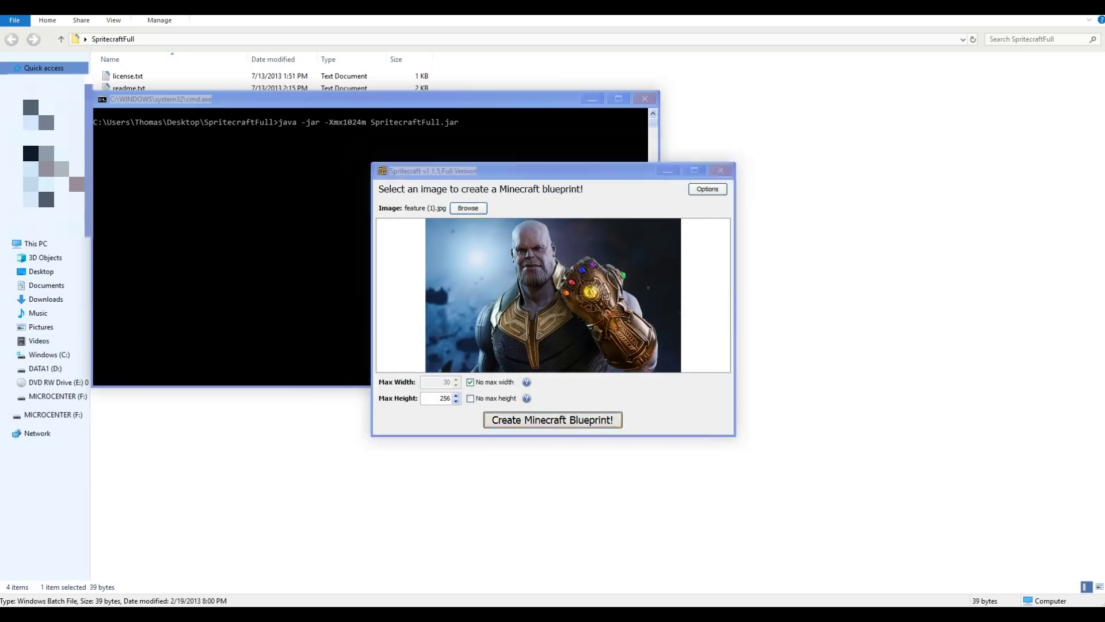
scroll(547, 407, "down", 1)
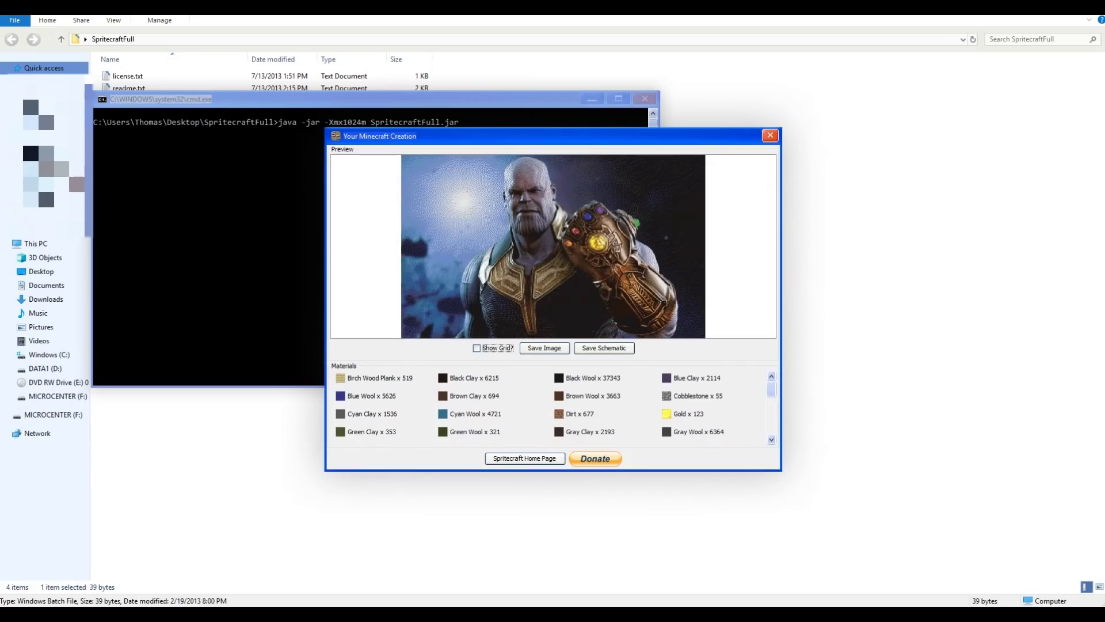
scroll(520, 200, "up", 12)
scroll(576, 262, "up", 2)
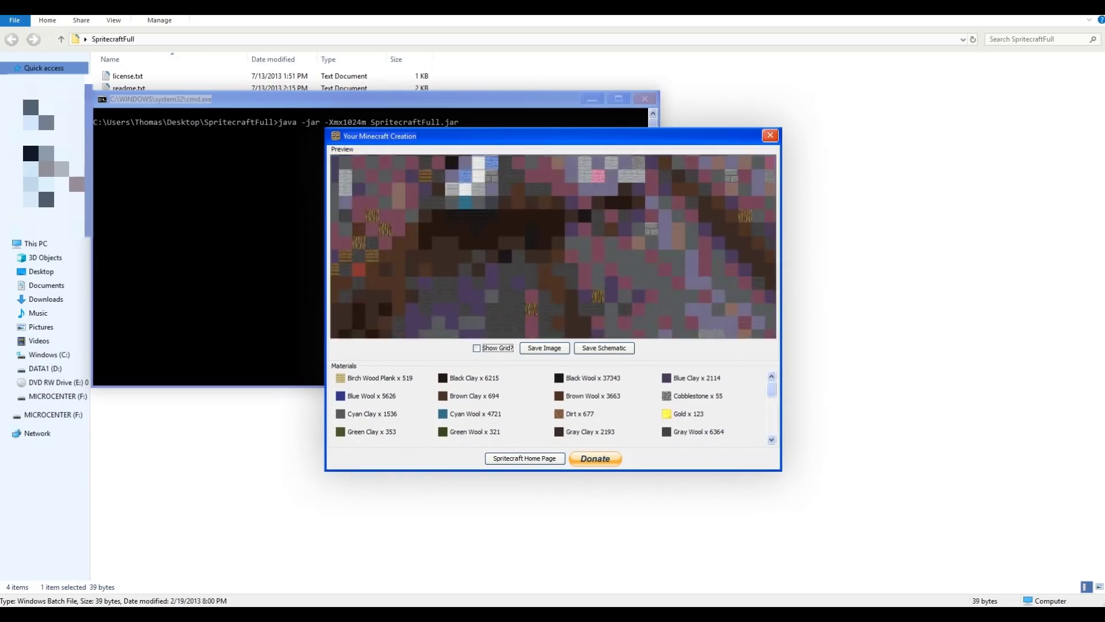
scroll(576, 262, "down", 8)
scroll(576, 262, "down", 5)
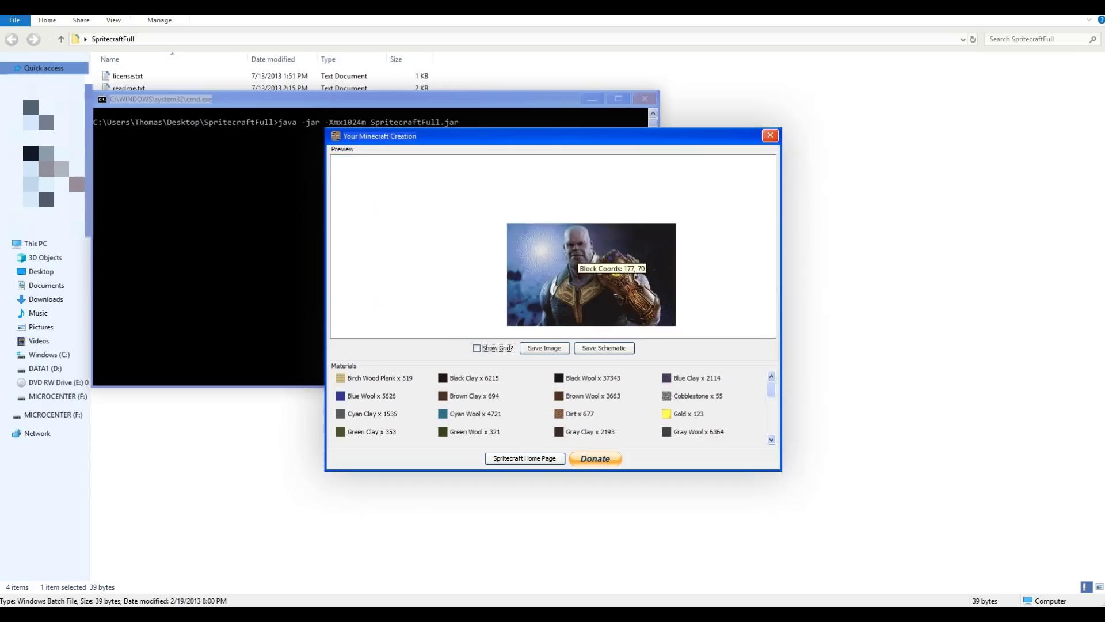
Step: Save the Thanos blueprint as a schematic file named Big thanos 69, and close the creation preview
scroll(575, 271, "up", 3)
left_click_drag(576, 262, 553, 250)
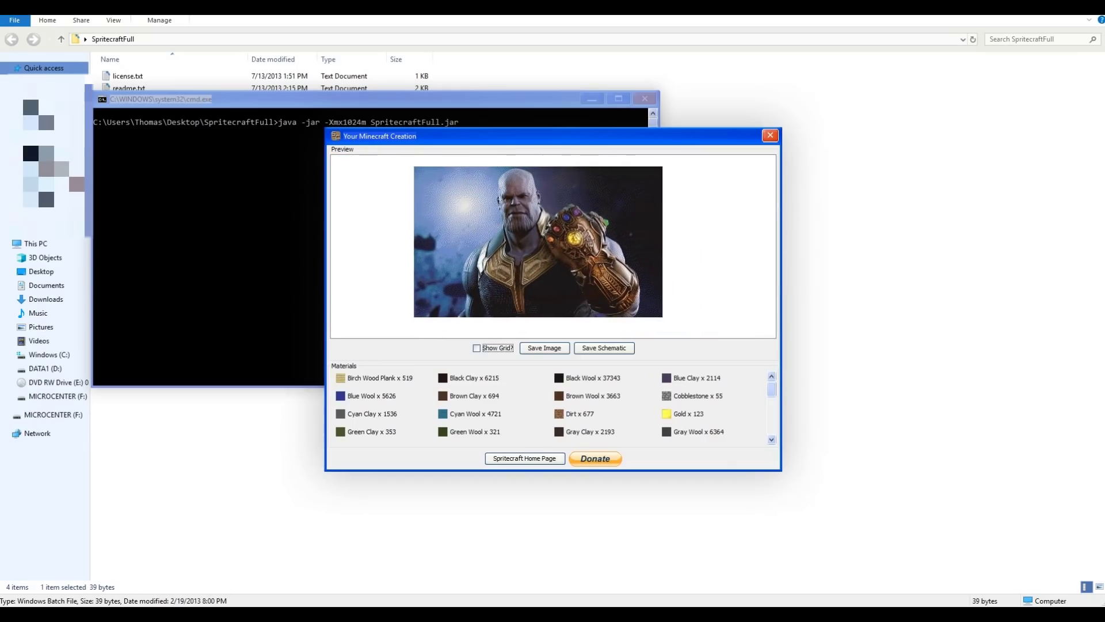
left_click(604, 348)
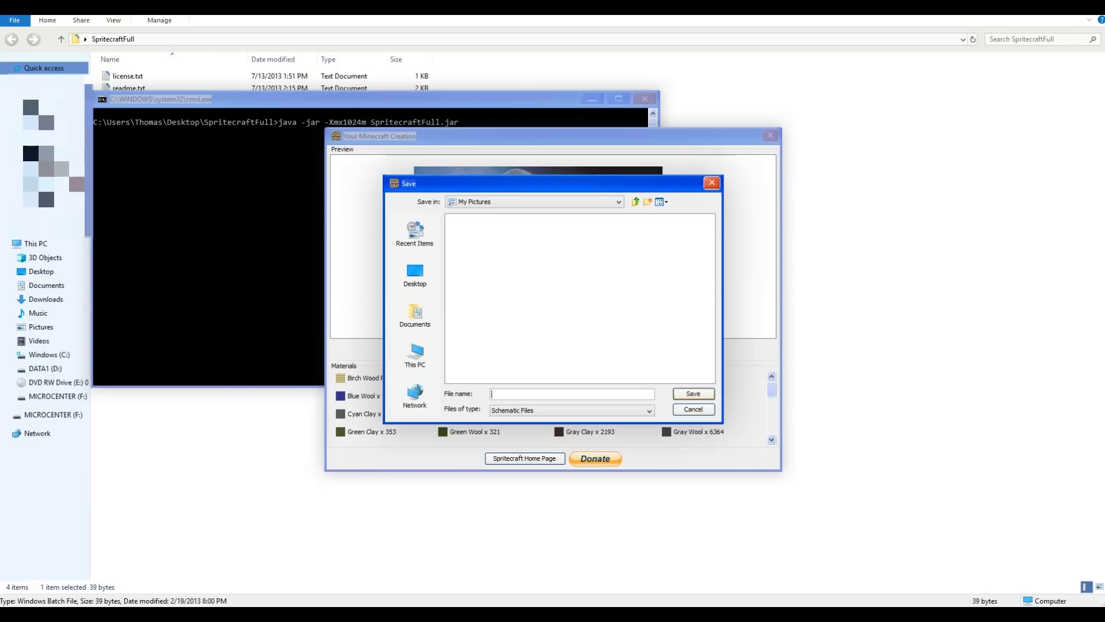
type("Big thanos 69")
key("Return")
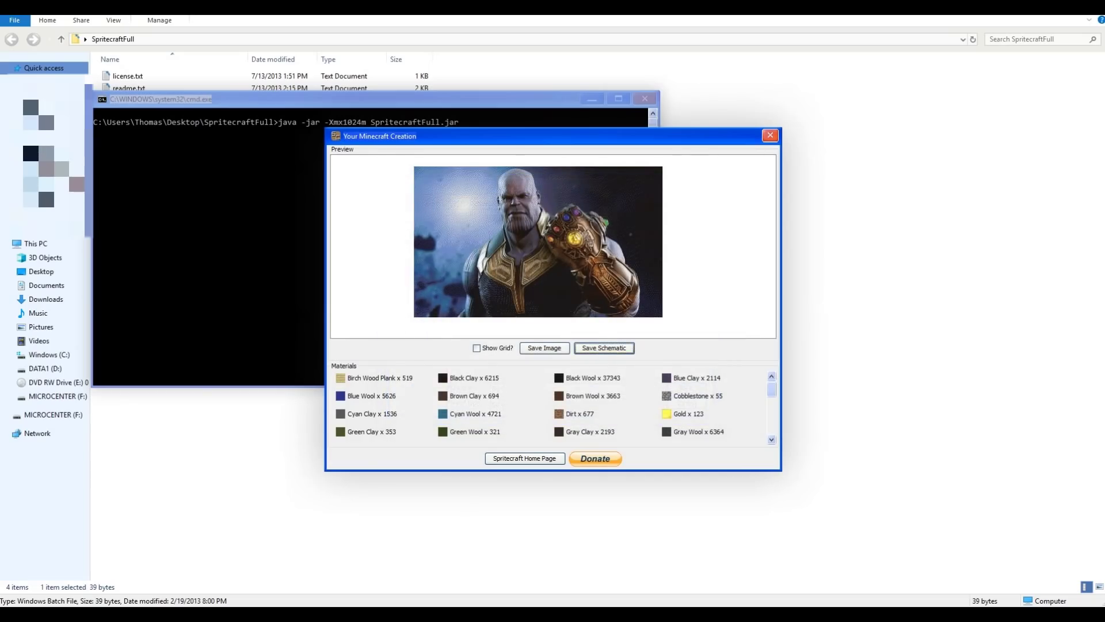
left_click(770, 135)
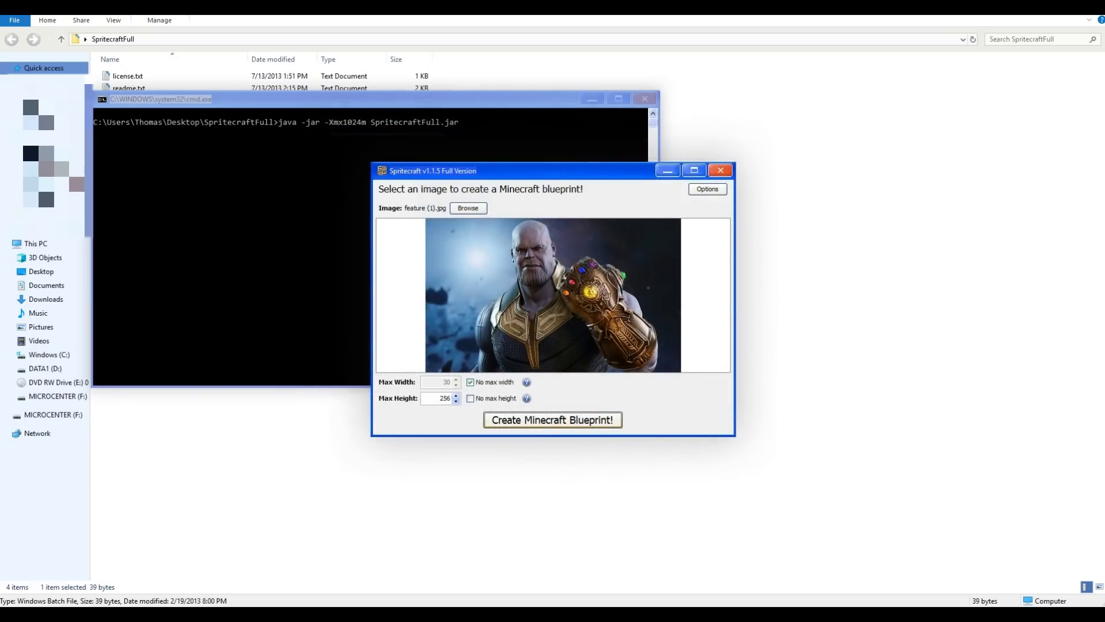
Step: Launch Chrome, search for mcedit, and open the downloads page of the MCEdit website
key("super")
type("ch")
key("Return")
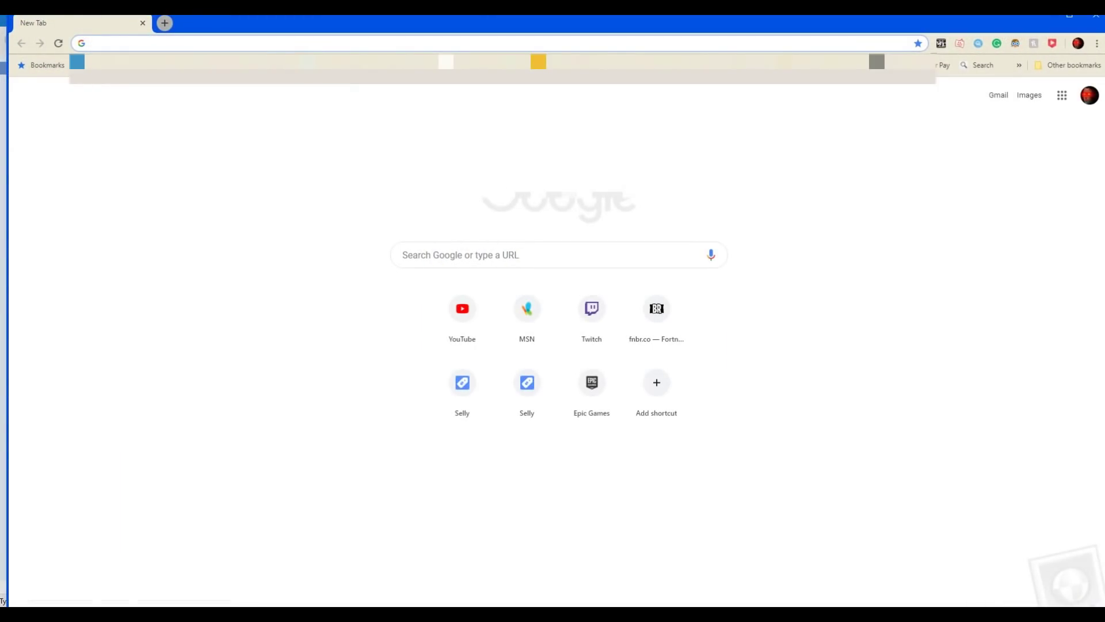
type("mcedit")
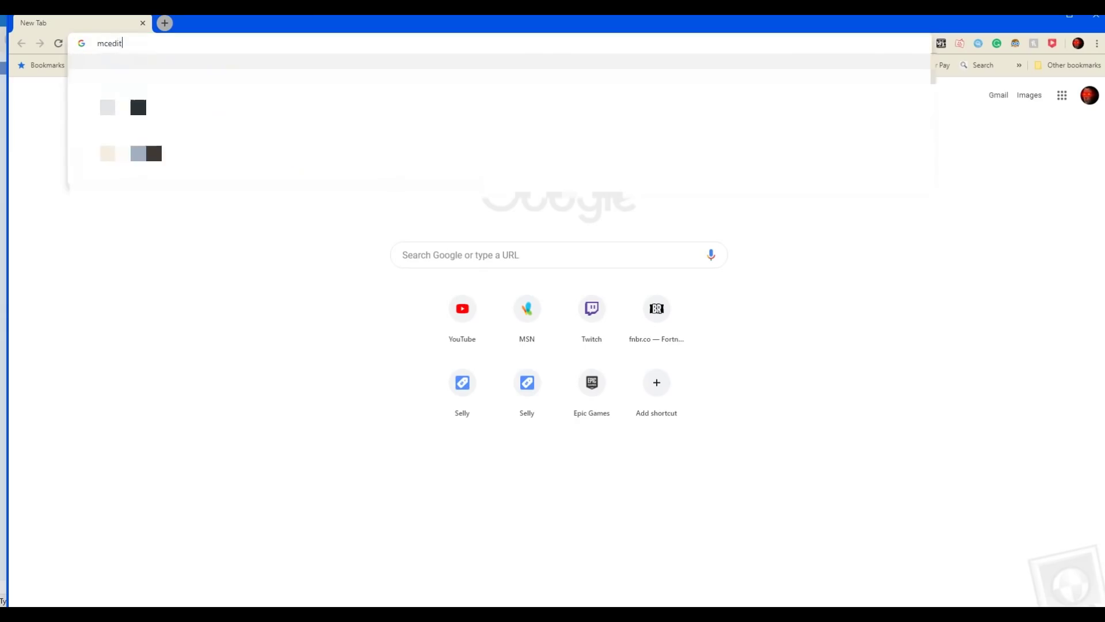
key("Return")
left_click(187, 160)
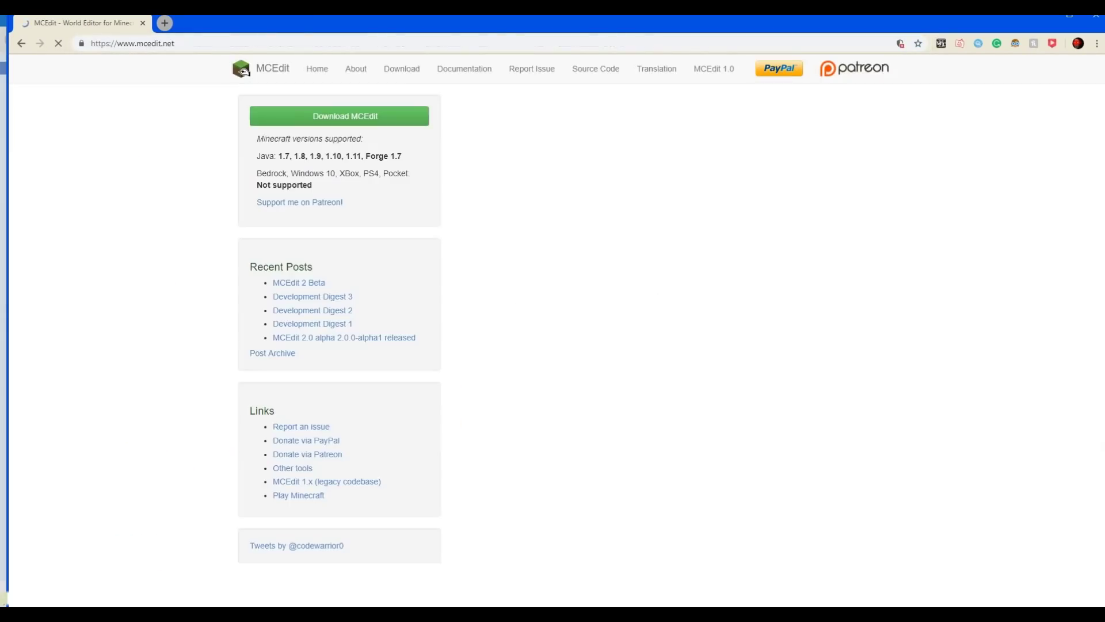
left_click(341, 116)
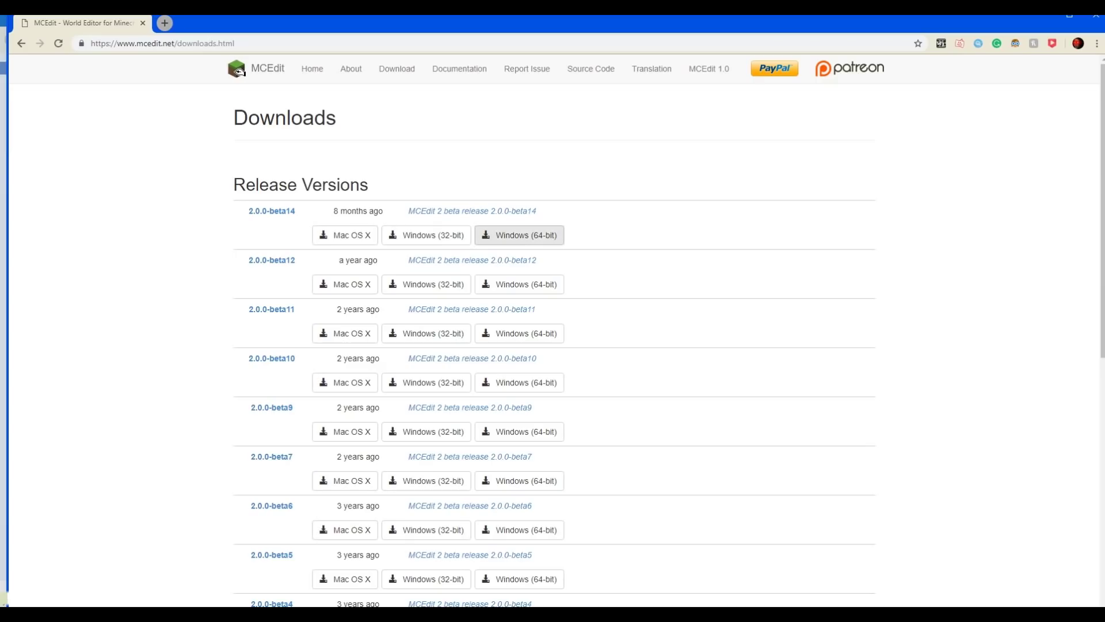
Step: Download the Windows (64-bit) build of MCEdit 2.0.0-beta14, keep and run the file, and extract it to the default folder
left_click(519, 234)
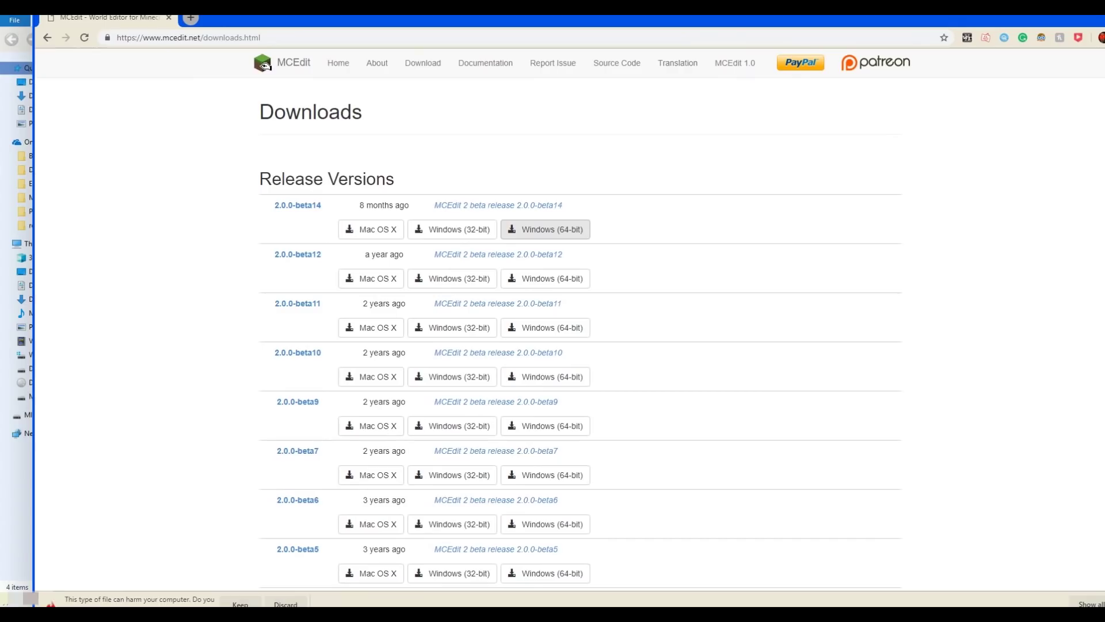
left_click(240, 604)
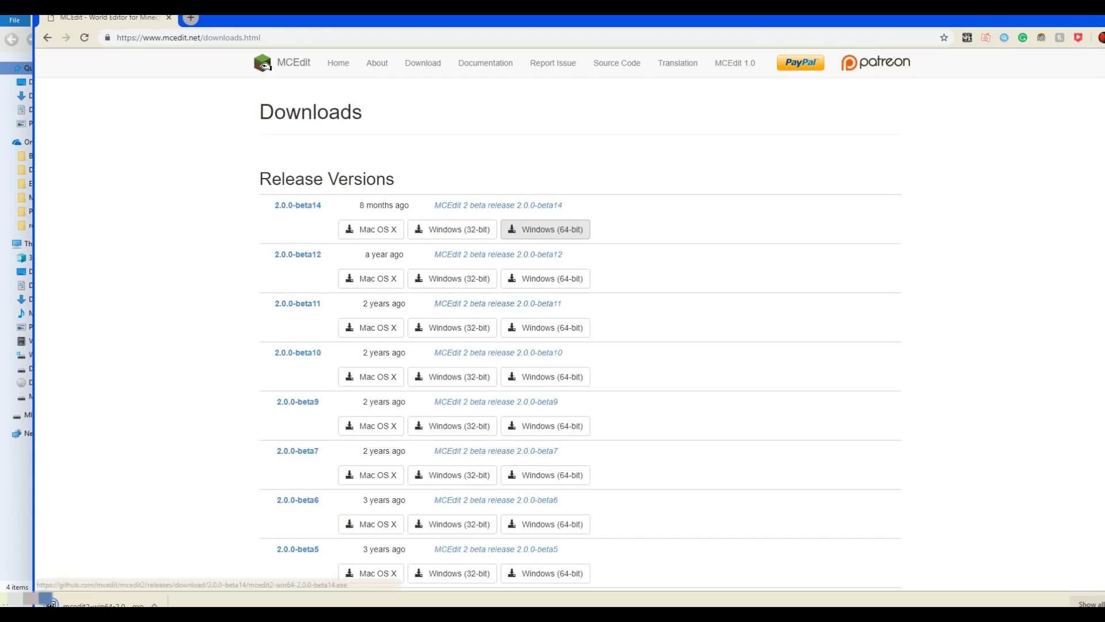
left_click(106, 602)
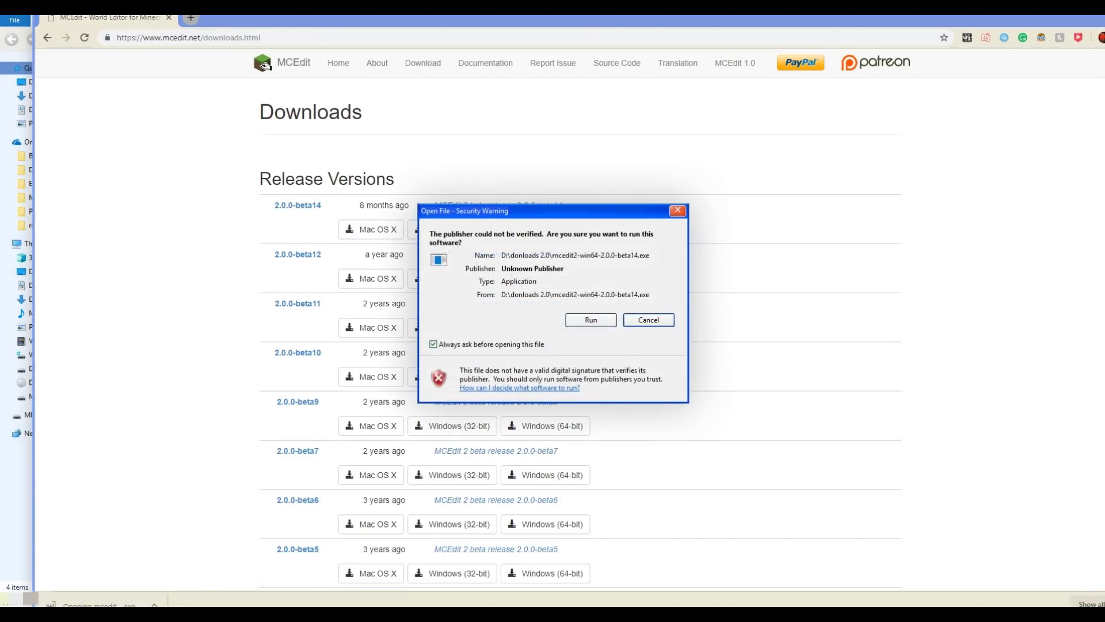
left_click(590, 319)
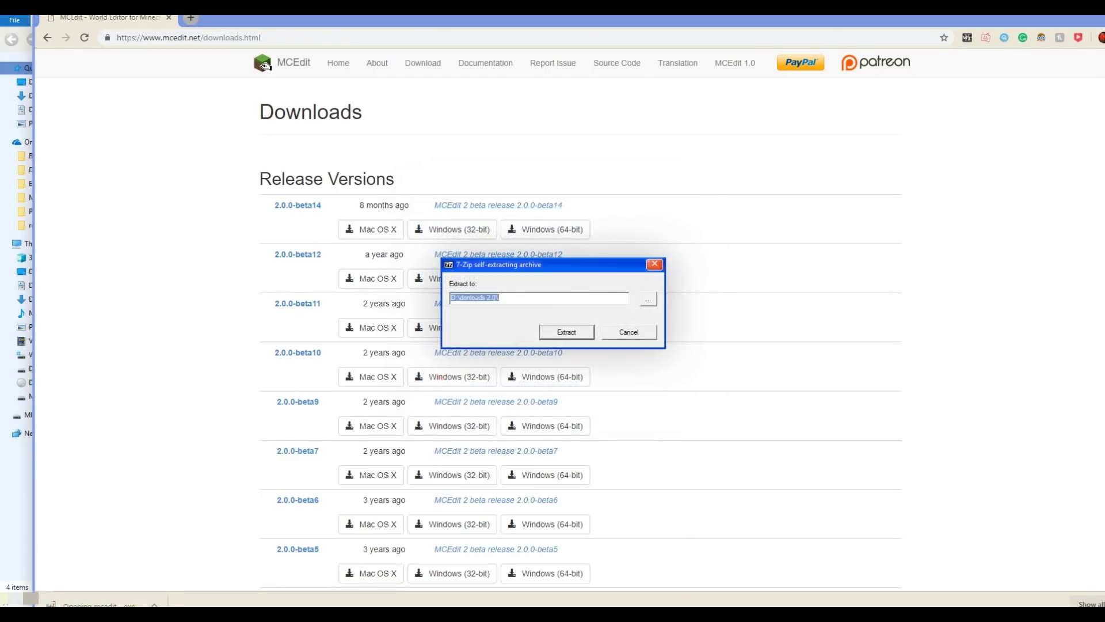
key("Return")
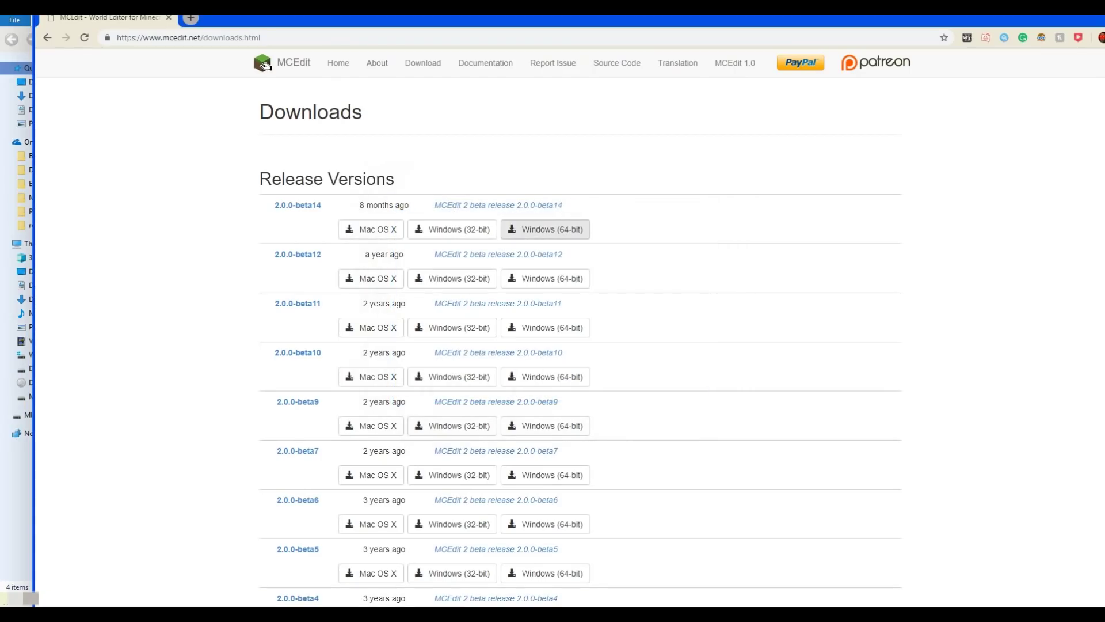
Step: Switch to Minecraft and open the list of singleplayer worlds
key("alt+Tab")
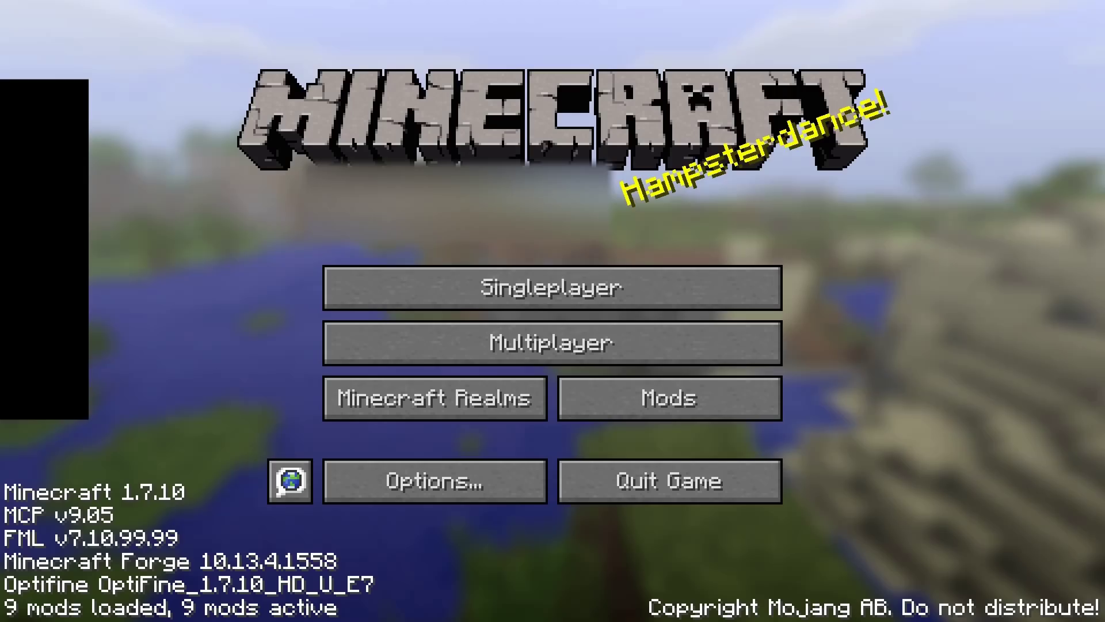
left_click(553, 286)
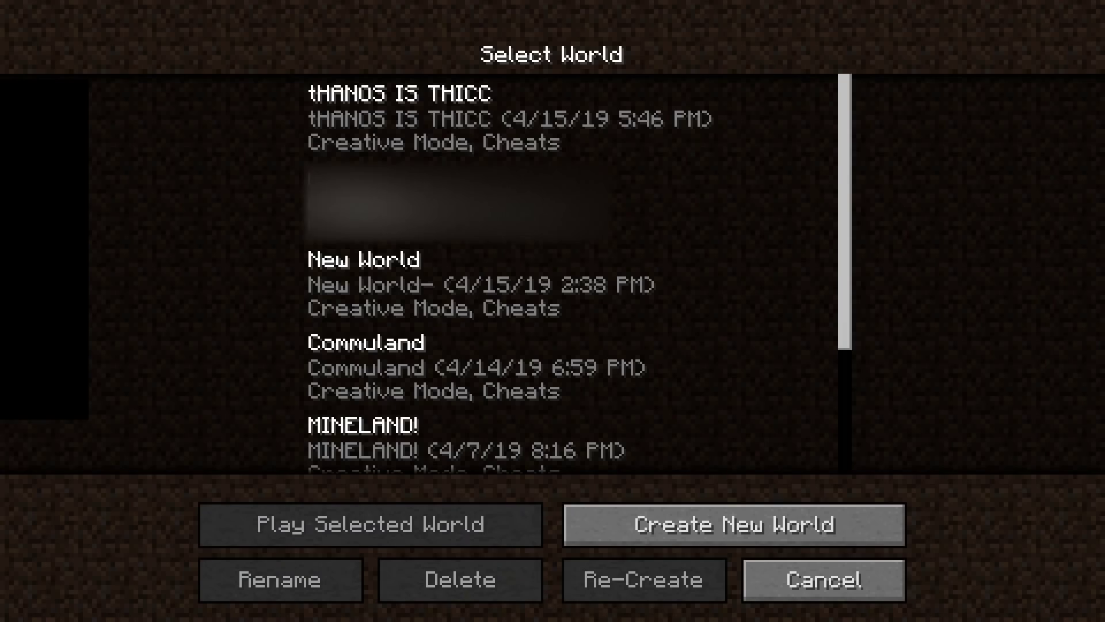
left_click(734, 524)
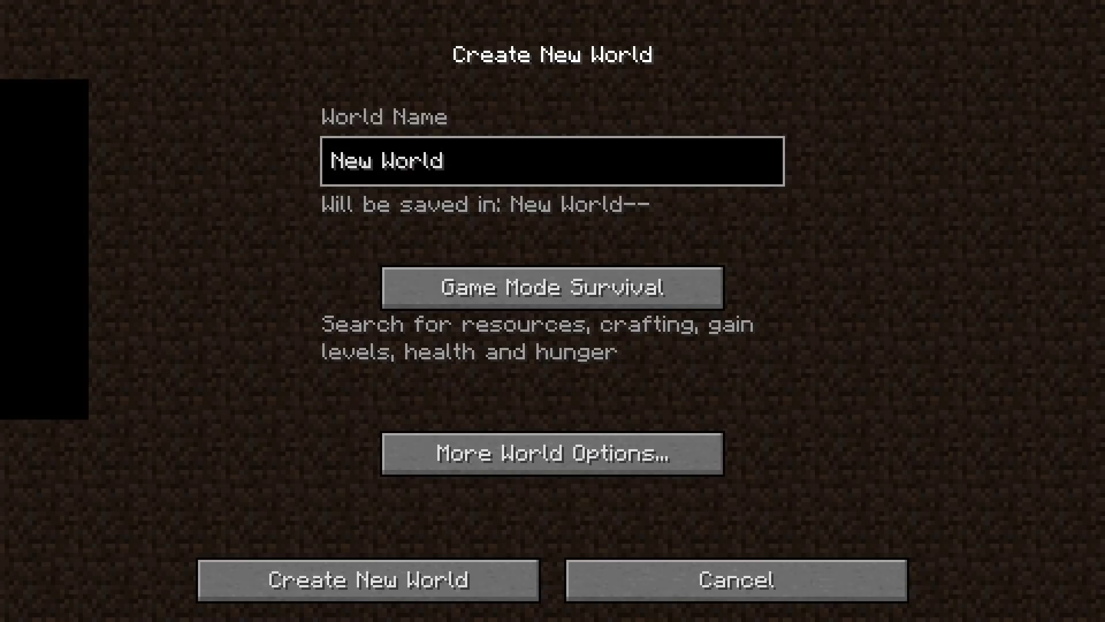
key("BackSpace")
key("BackSpace")
key("BackSpace")
key("BackSpace")
key("BackSpace")
key("BackSpace")
key("BackSpace")
key("BackSpace")
type("Ta")
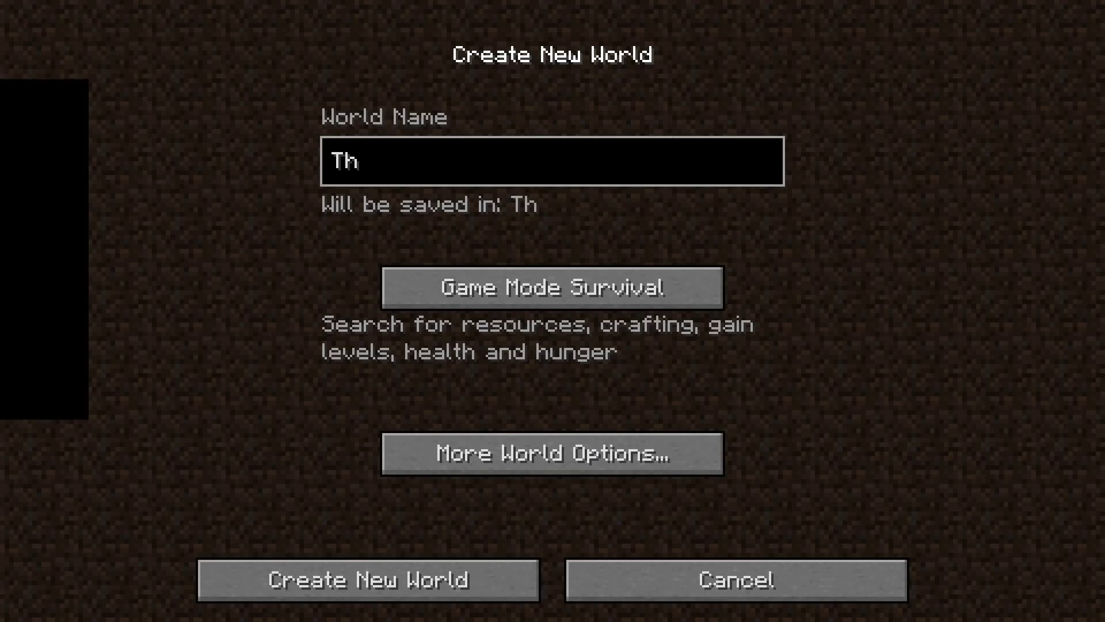
type("anos is kinda gay")
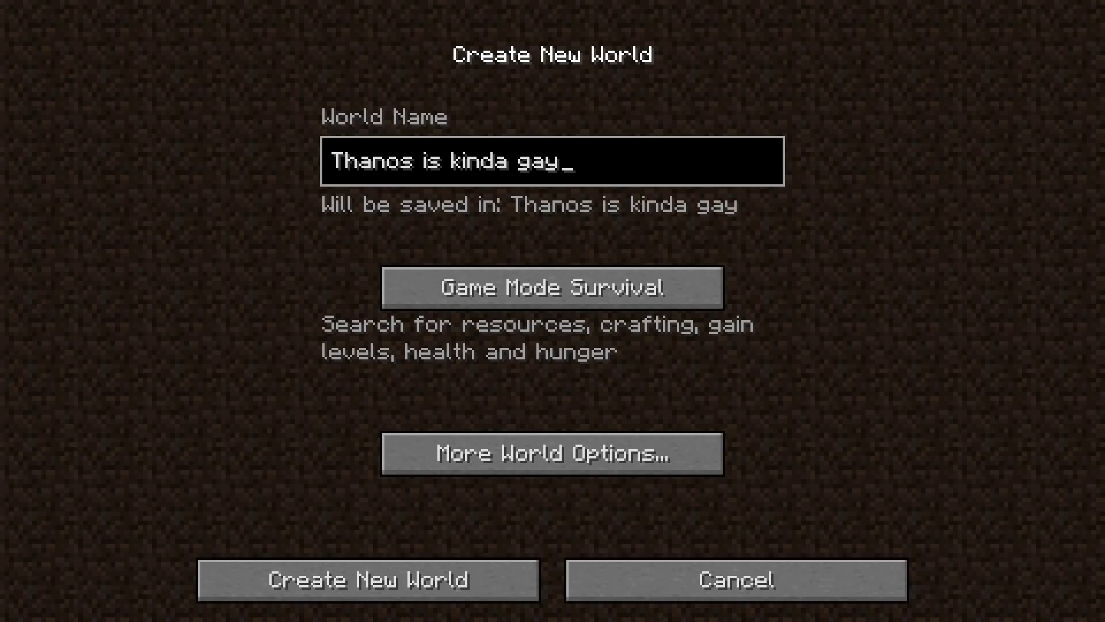
left_click(553, 453)
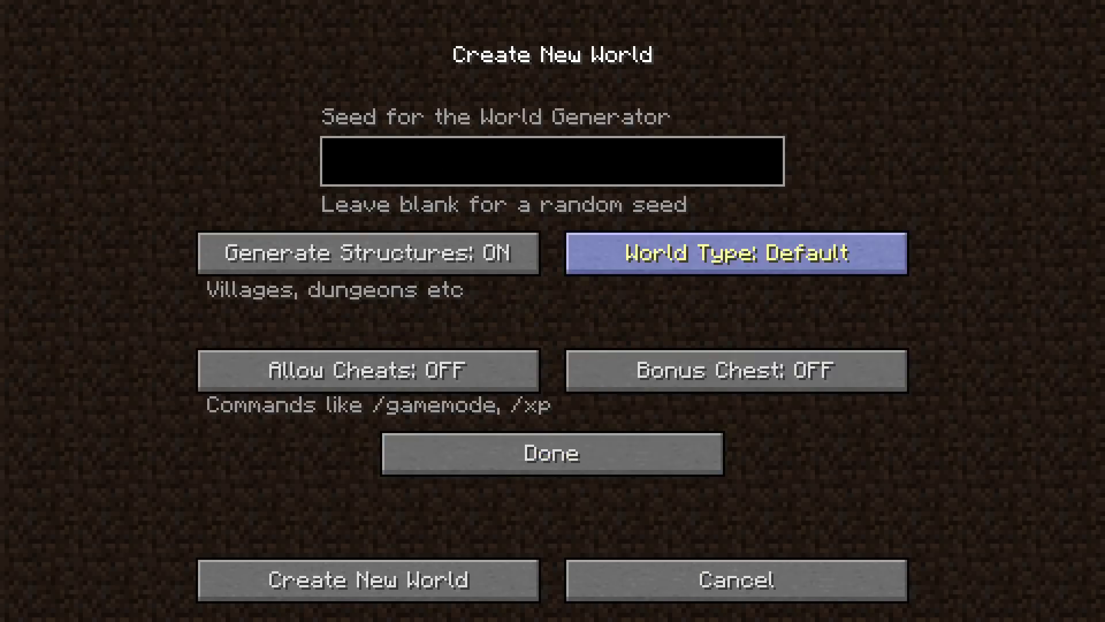
left_click(736, 579)
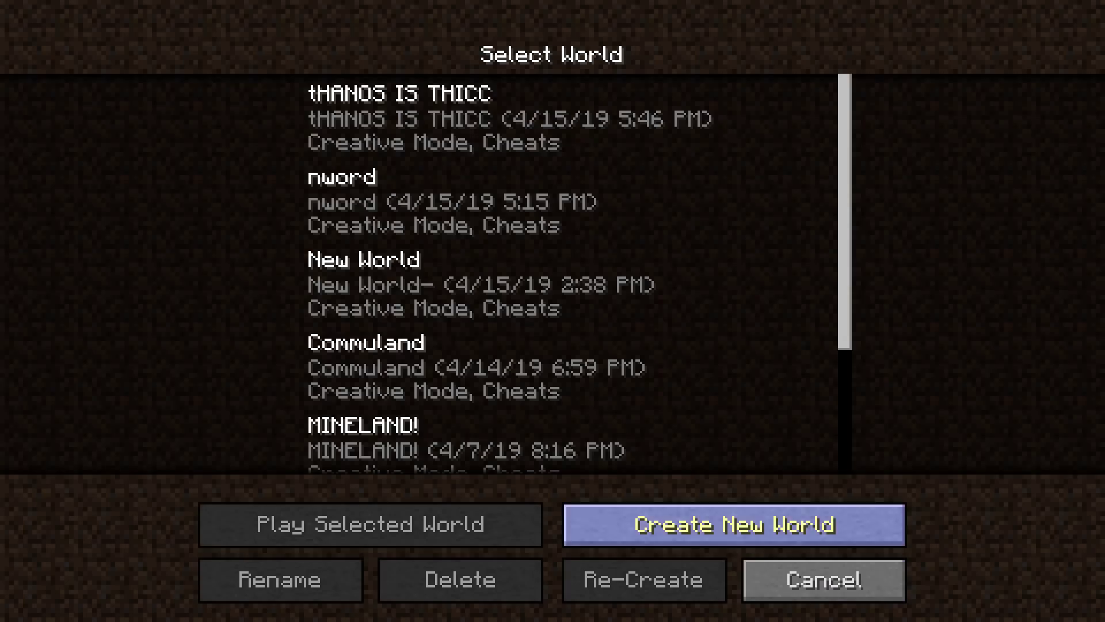
Step: Start a new world, name it "Thanos is kinda gay" and set its game mode to Creative
left_click(735, 524)
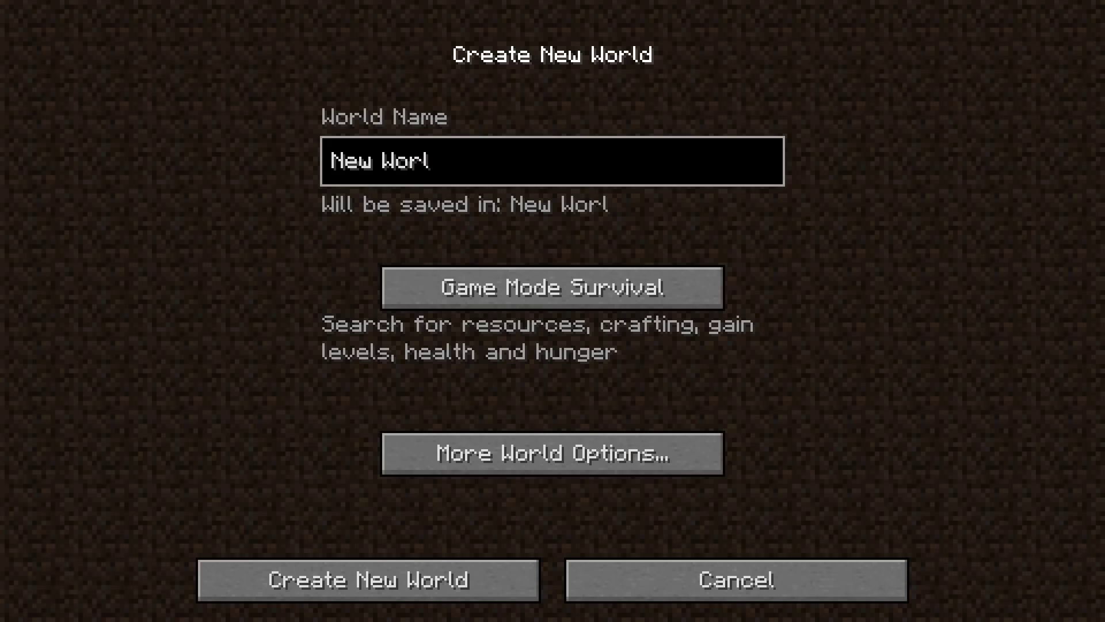
key("BackSpace")
key("BackSpace")
key("BackSpace")
key("BackSpace")
key("BackSpace")
key("BackSpace")
key("BackSpace")
key("BackSpace")
type("Thanos is kinda gay")
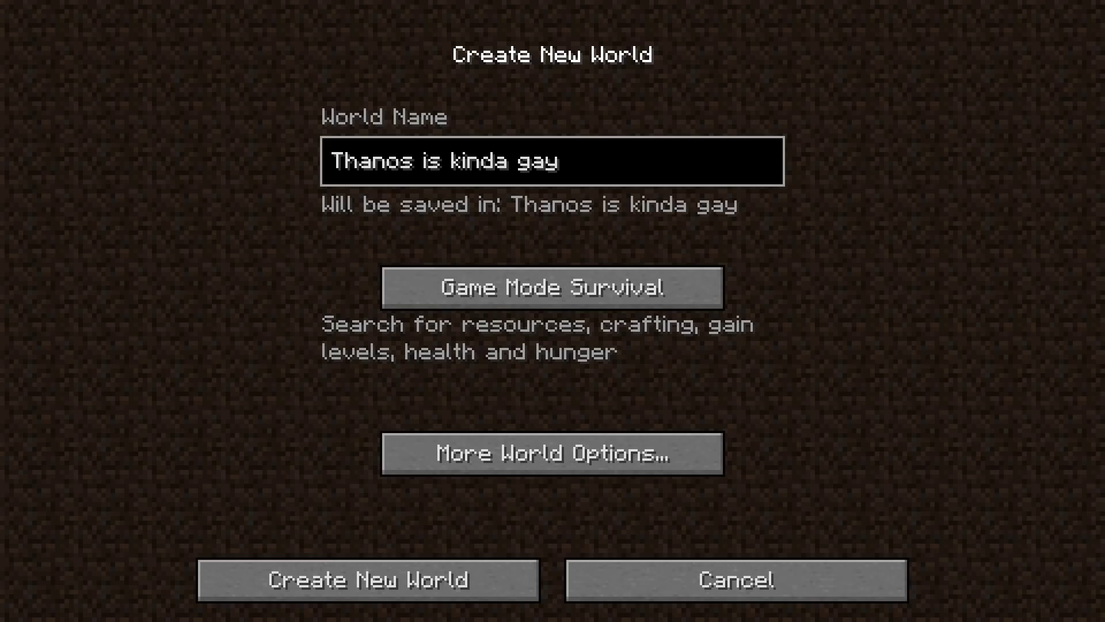
double_click(553, 287)
Step: Set the world type to Superflat and remove the Dirt and Bedrock layers, keeping only one Grass Block layer
left_click(552, 452)
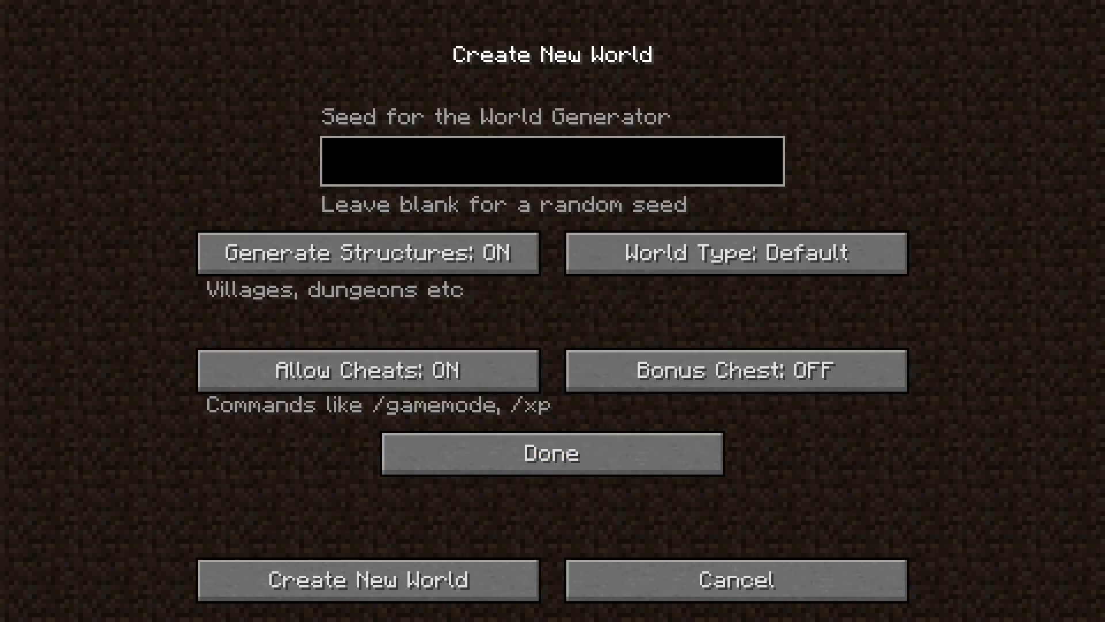
left_click(737, 253)
left_click(737, 299)
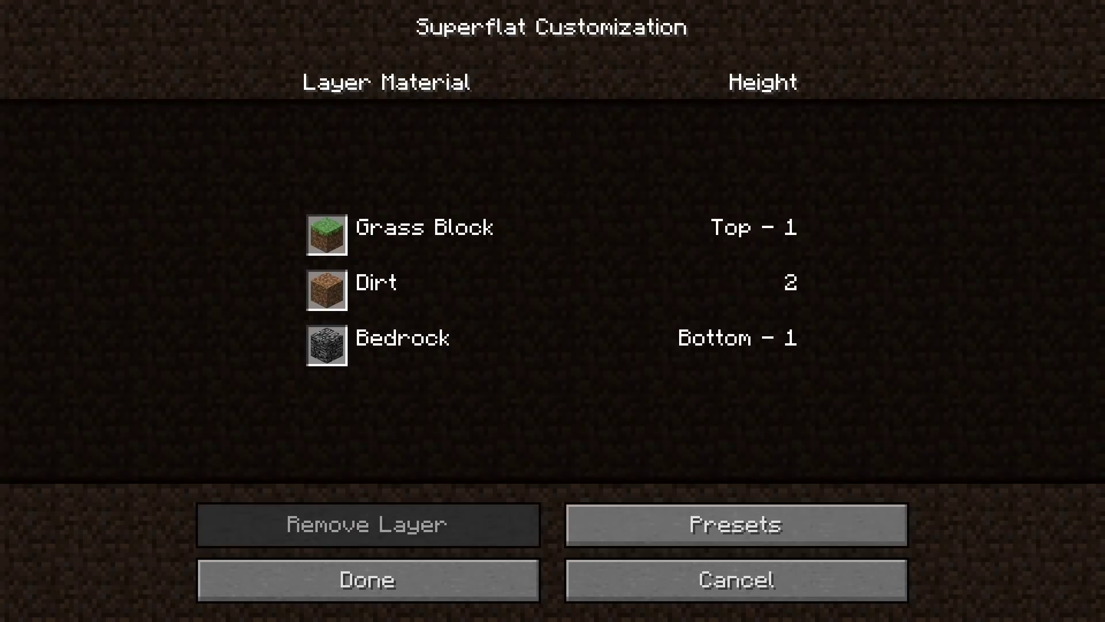
left_click(552, 287)
left_click(368, 524)
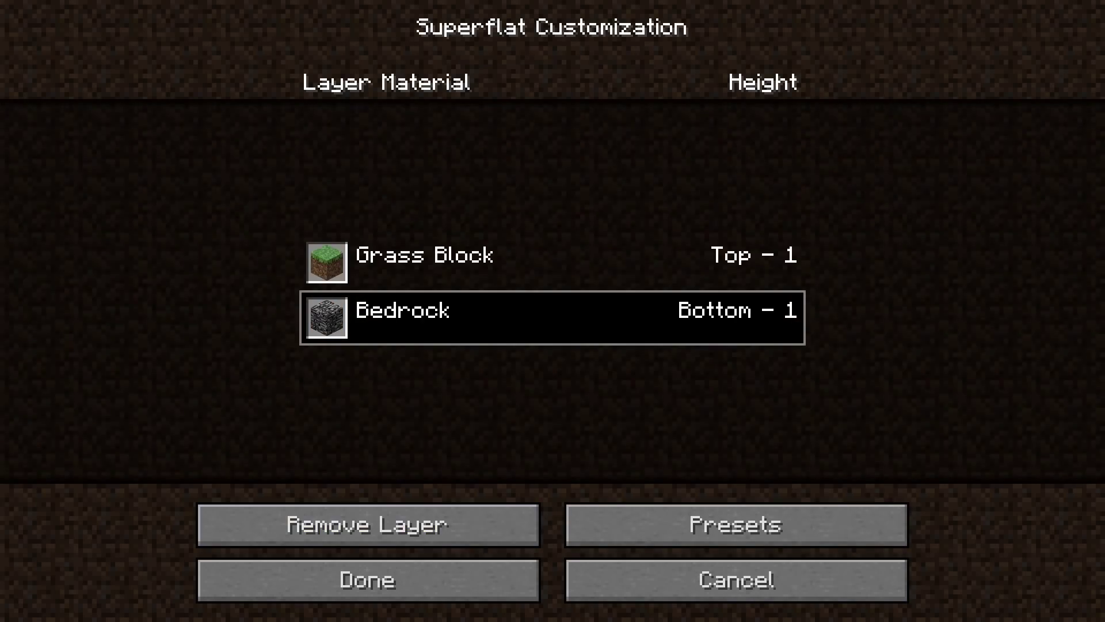
left_click(368, 524)
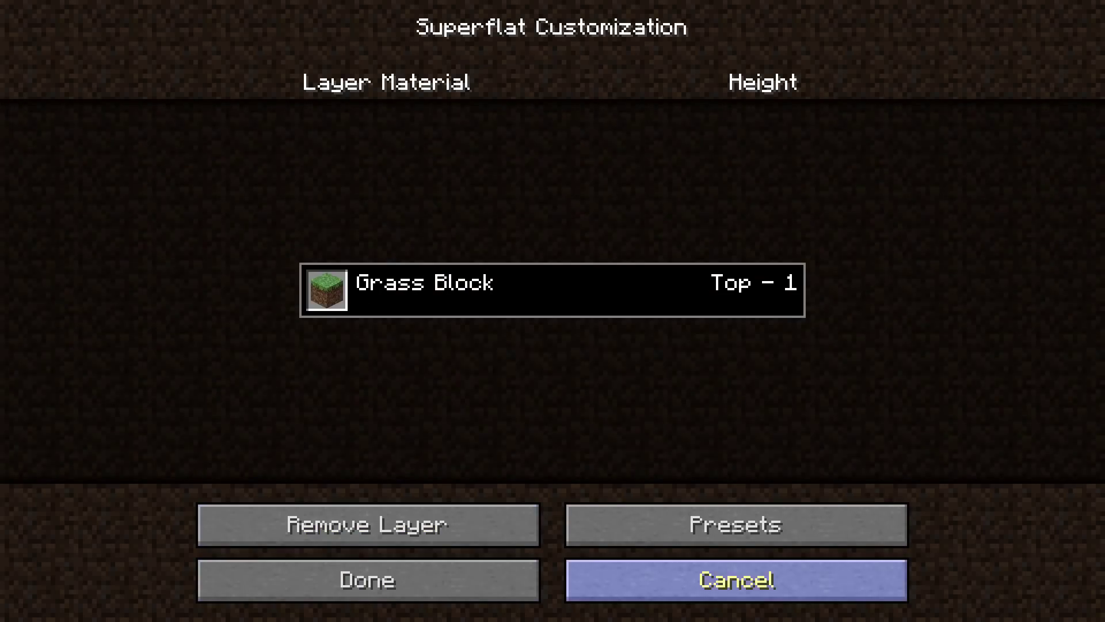
left_click(368, 580)
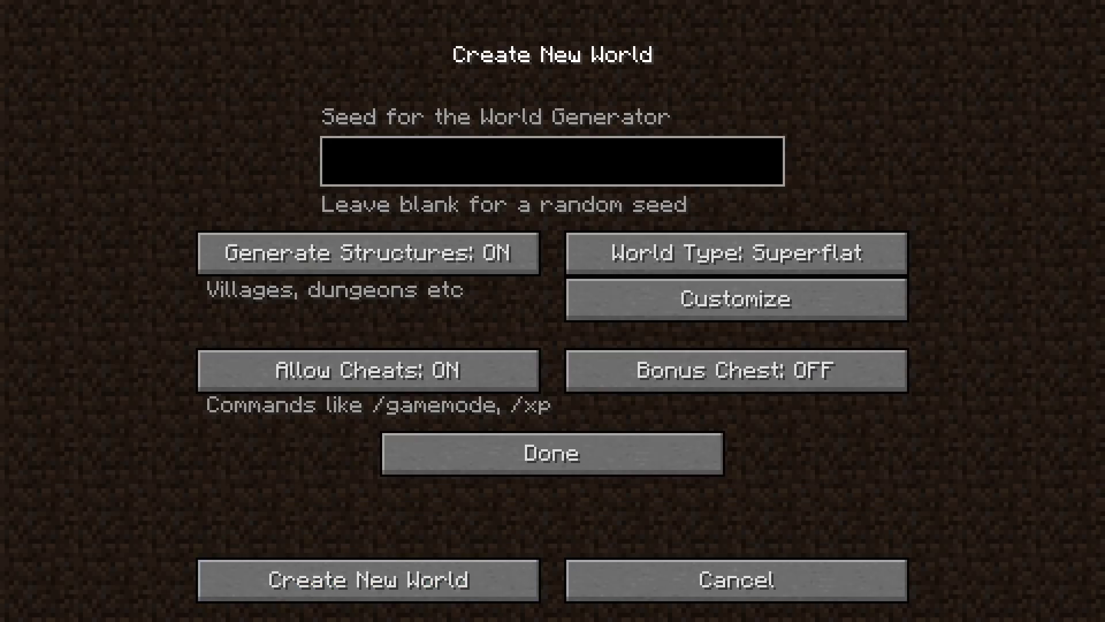
Step: Enter "penis" as the world generator seed and create the new world
left_click(553, 453)
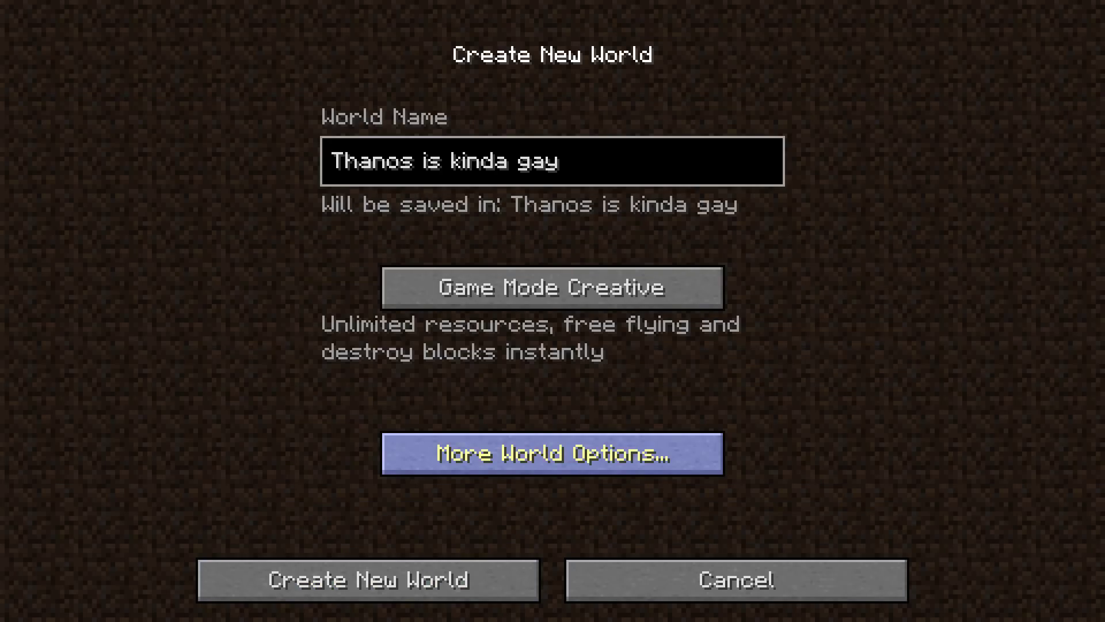
left_click(553, 454)
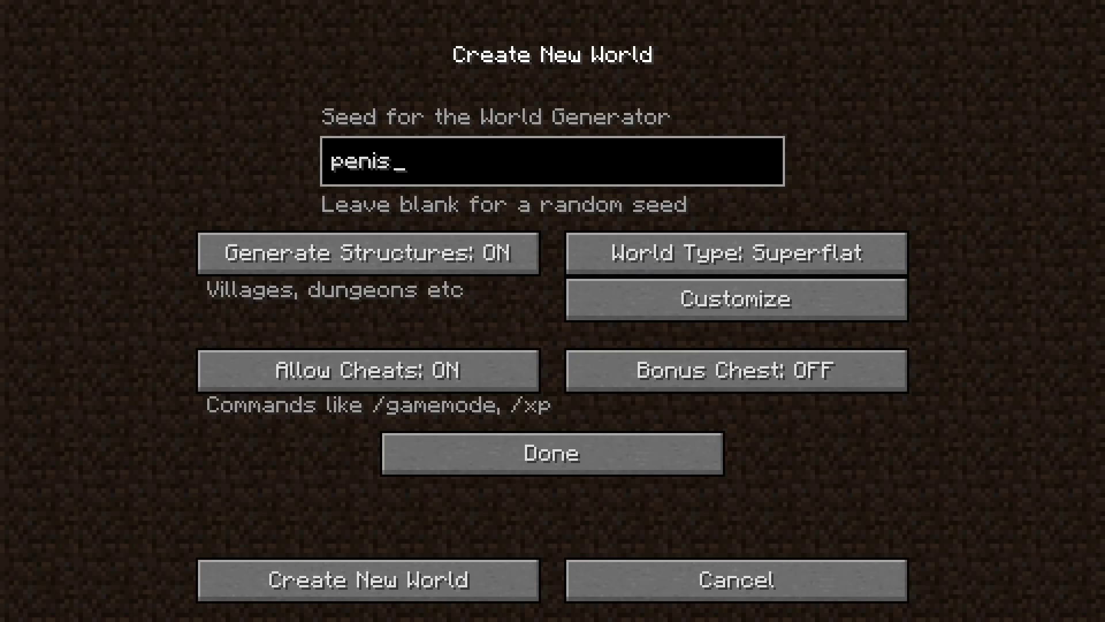
left_click(368, 579)
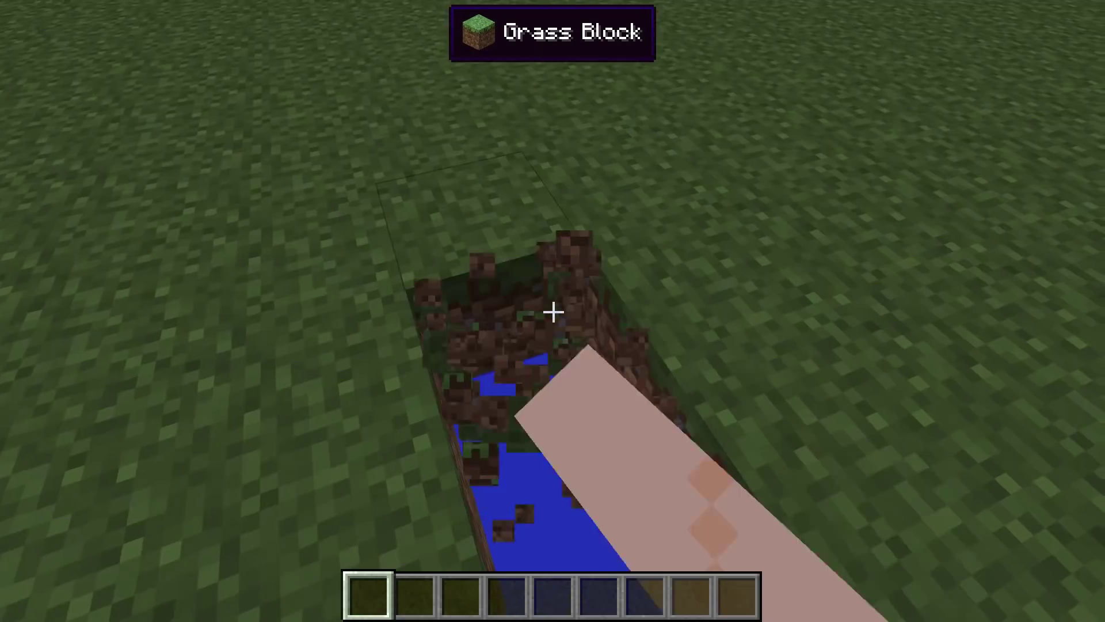
Step: Dig a hole through the world's single grass layer by breaking several neighbouring Grass Blocks
left_click(553, 311)
left_click(553, 311)
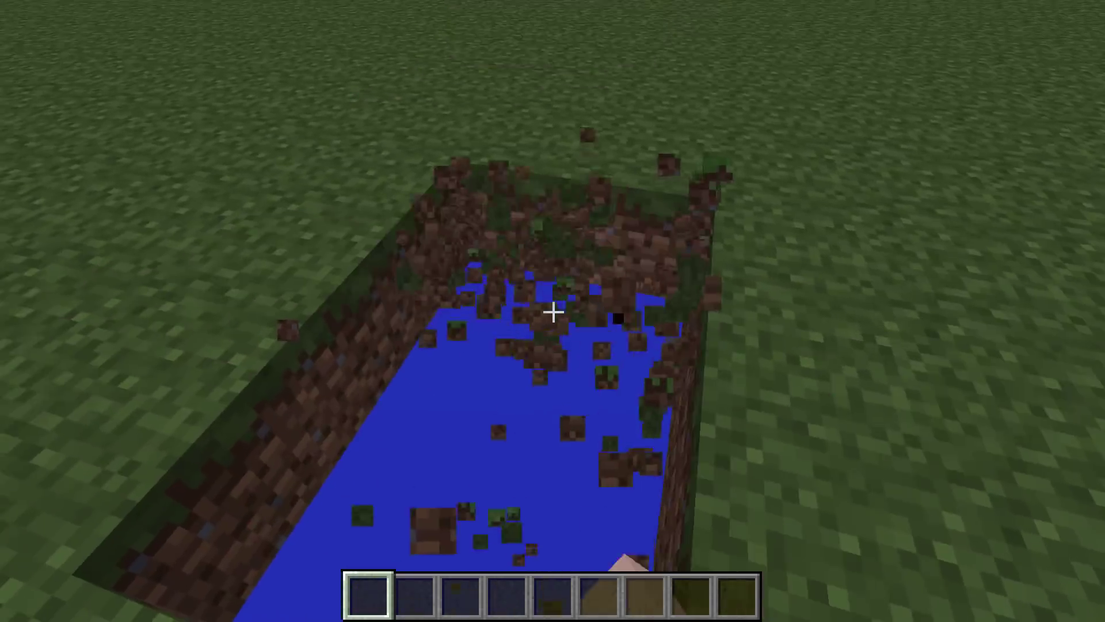
left_click(554, 311)
left_click(553, 311)
Step: Add Spruce Wood Planks to the hotbar from the creative inventory and place plank blocks along the hole's edge
key("e")
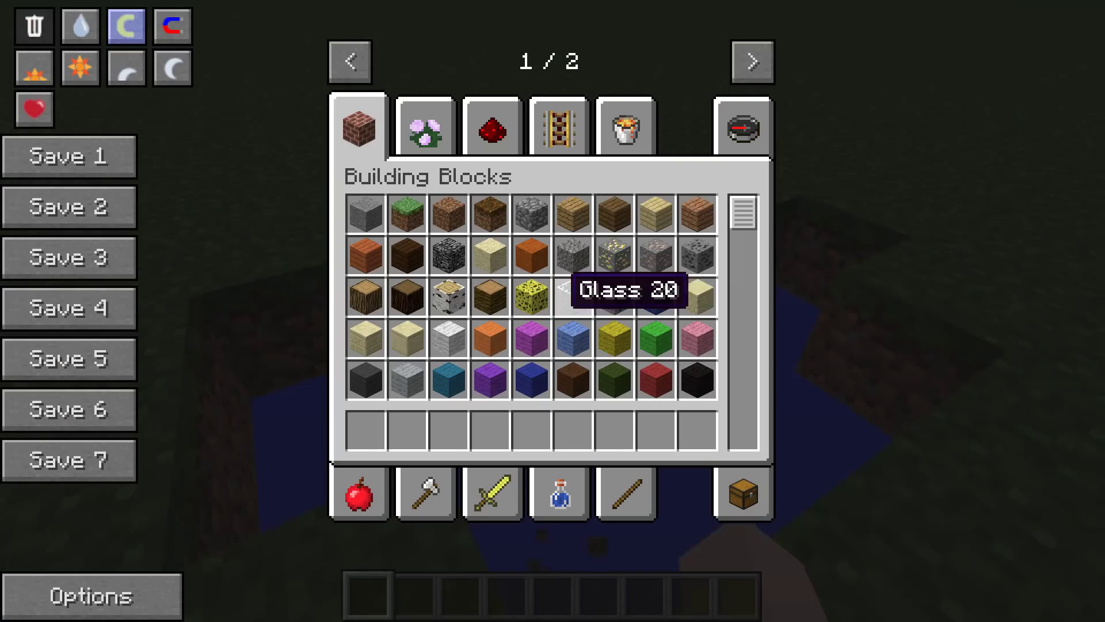
key("e")
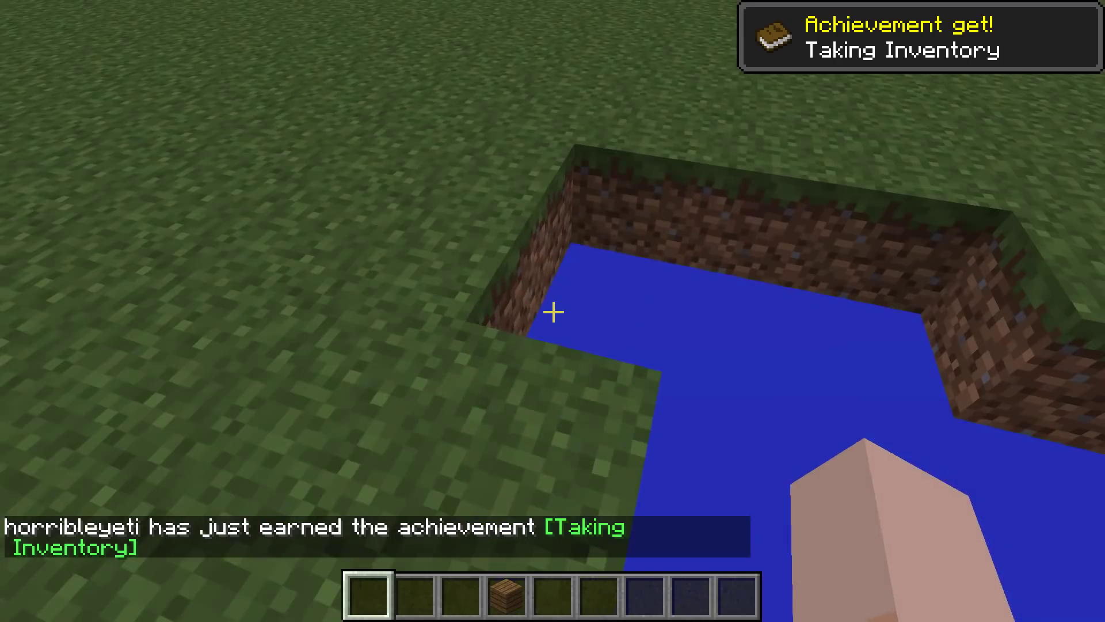
scroll(553, 311, "down", 3)
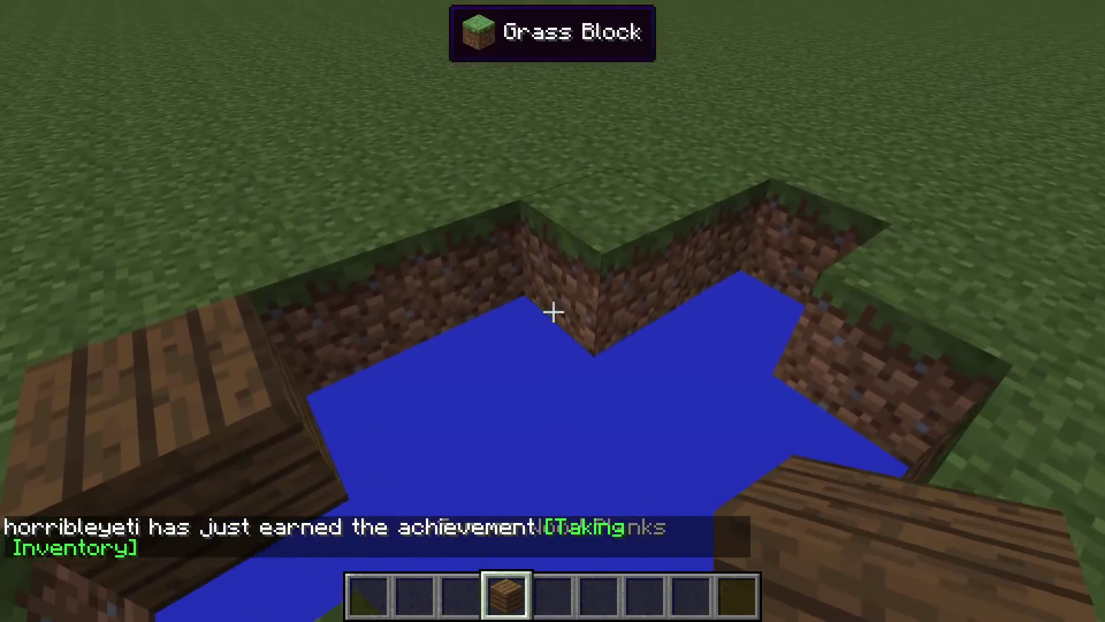
right_click(553, 311)
right_click(553, 312)
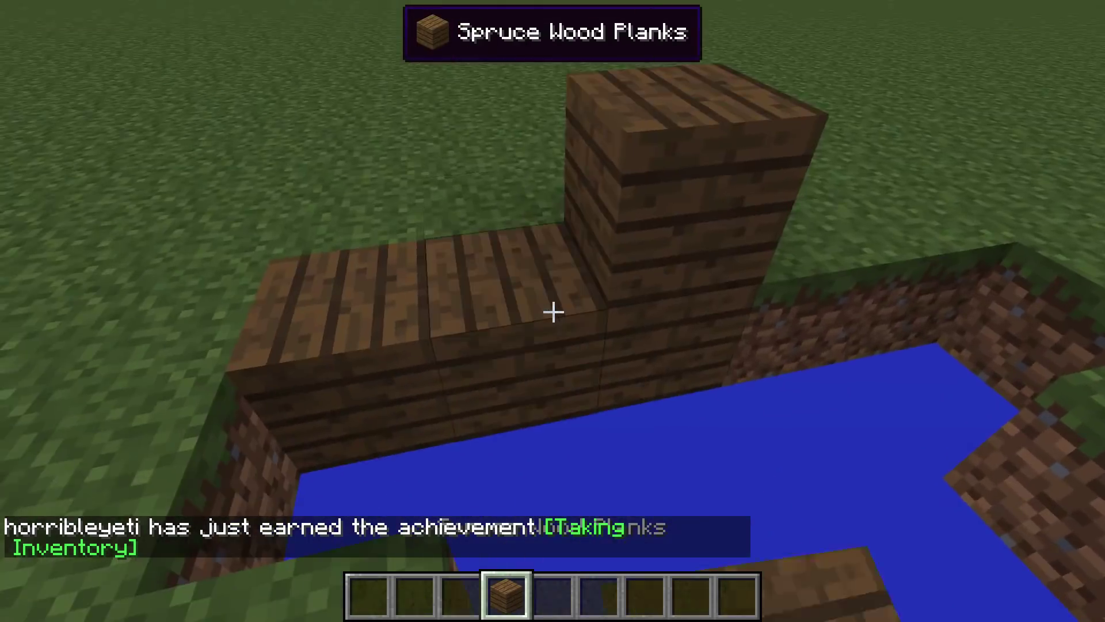
Step: Break the Spruce Wood Planks stacked above ground level and fill more of the hole with plank blocks
right_click(553, 311)
right_click(553, 311)
left_click(553, 312)
left_click(553, 312)
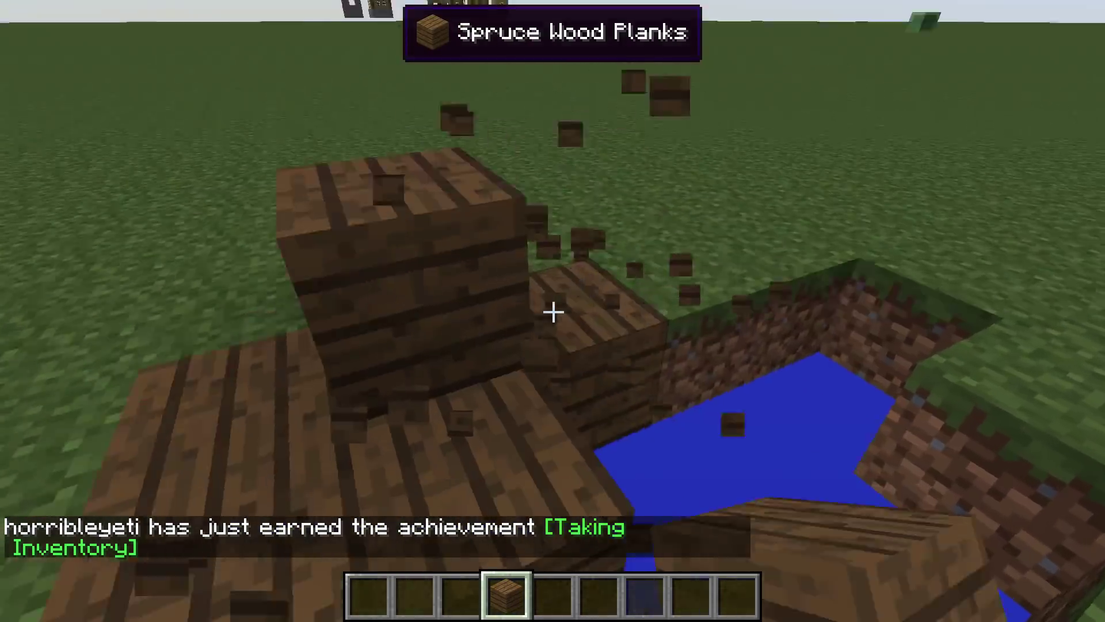
left_click(553, 311)
right_click(553, 311)
right_click(553, 312)
right_click(553, 311)
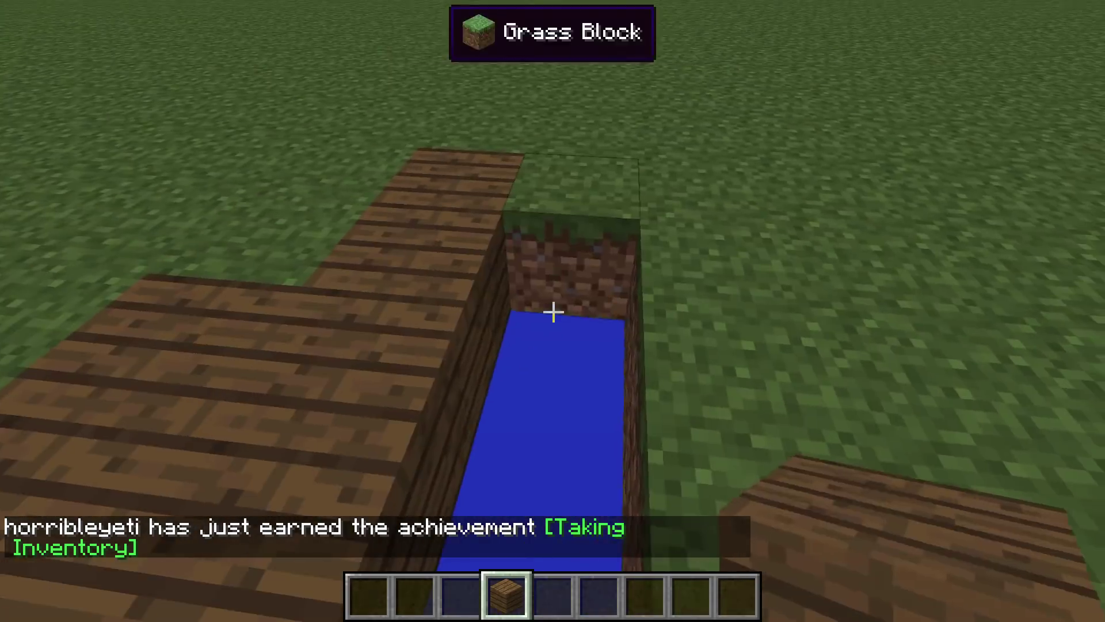
right_click(553, 311)
right_click(553, 312)
right_click(553, 312)
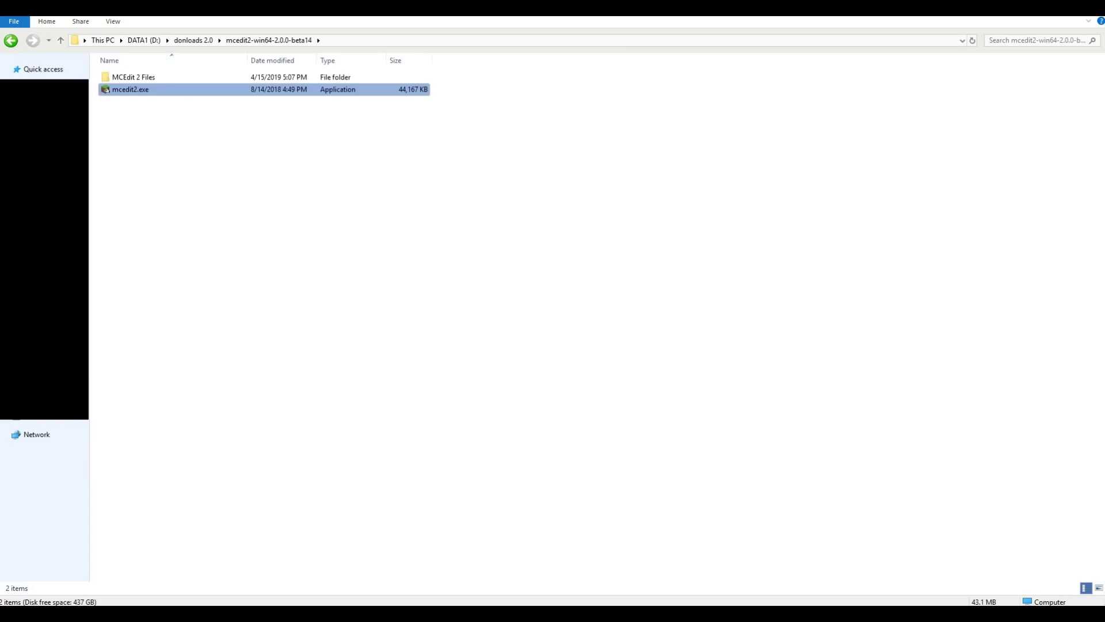
Step: Switch to MCEdit by launching mcedit2.exe, open the Thanos world for editing, and select a small area on the plank floor
key("Return")
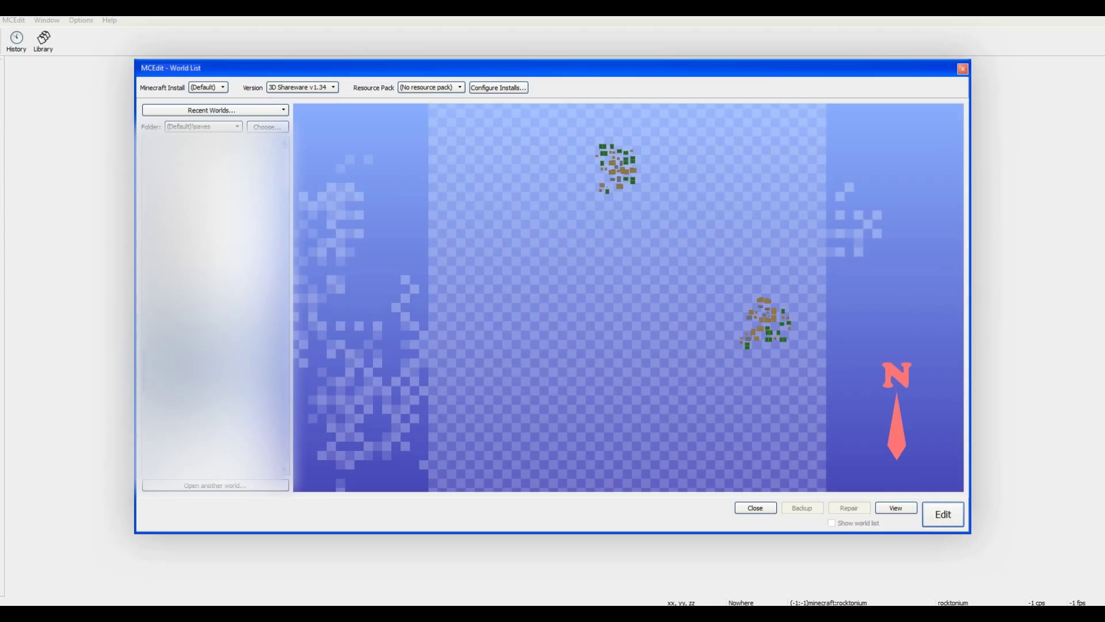
key("Return")
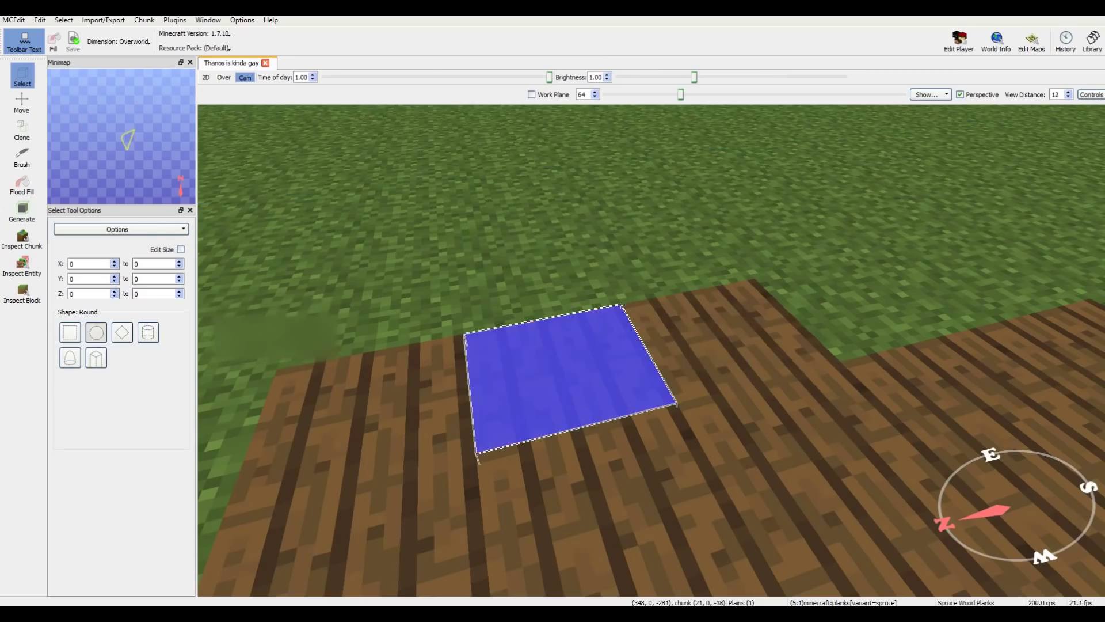
left_click_drag(570, 377, 662, 297)
Step: Import the Thanos schematic file over an open grass area away from the plank floor
right_click_drag(615, 282, 236, 164)
key("w")
key("w")
right_click_drag(651, 350, 293, 287)
key("s")
right_click_drag(2, 230, 3, 178)
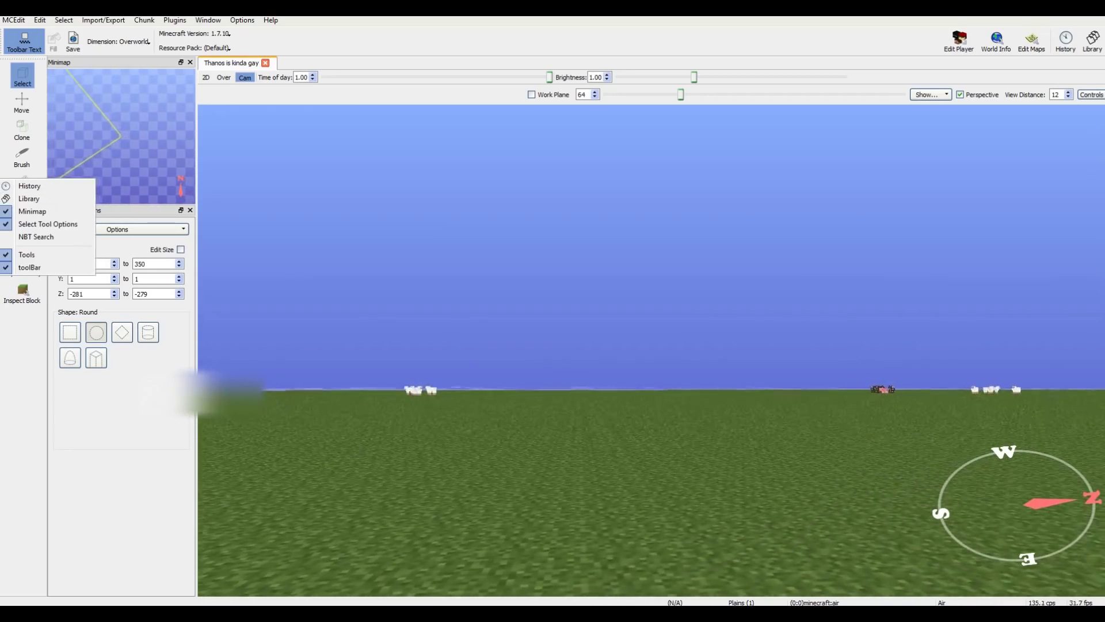
key("w")
right_click_drag(651, 231, 535, 357)
key("s")
key("a")
key("w")
right_click_drag(579, 329, 625, 293)
key("w")
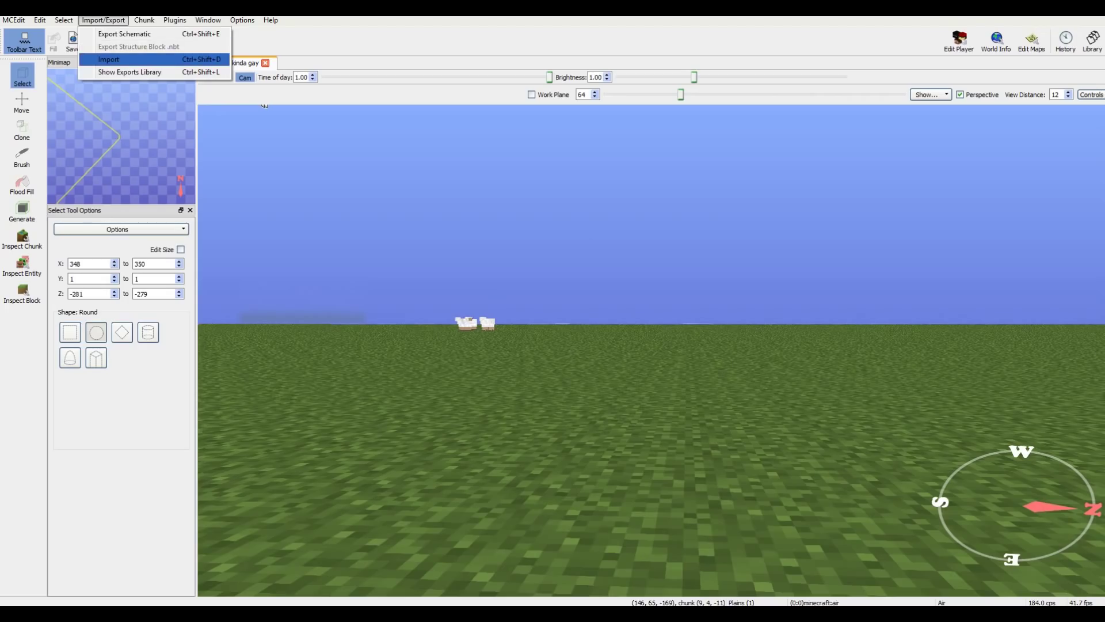
key("Return")
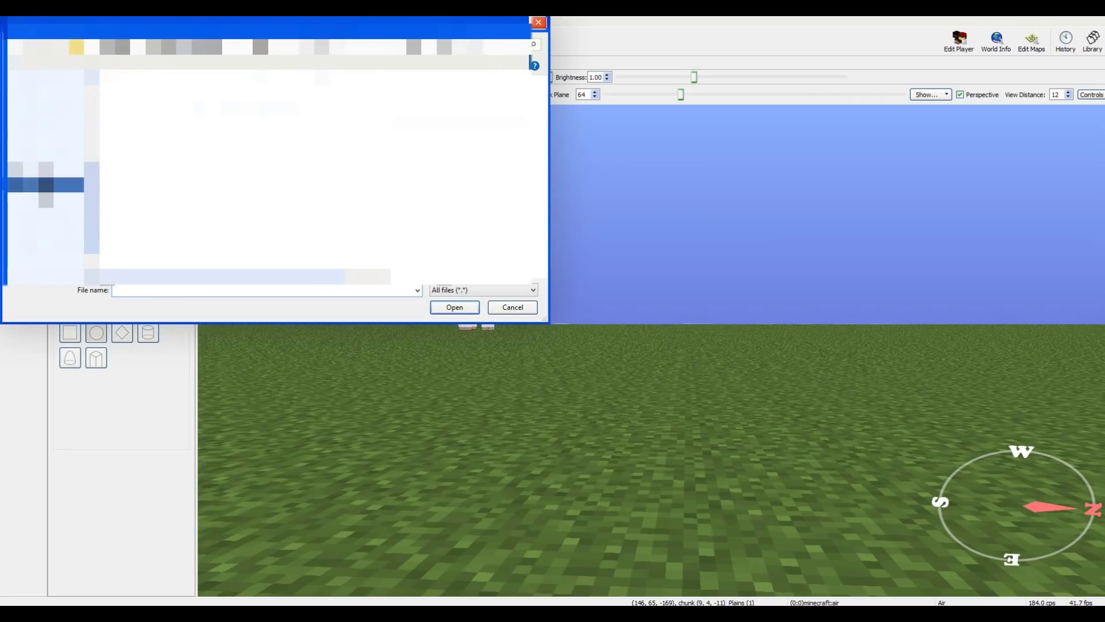
scroll(276, 172, "down", 5)
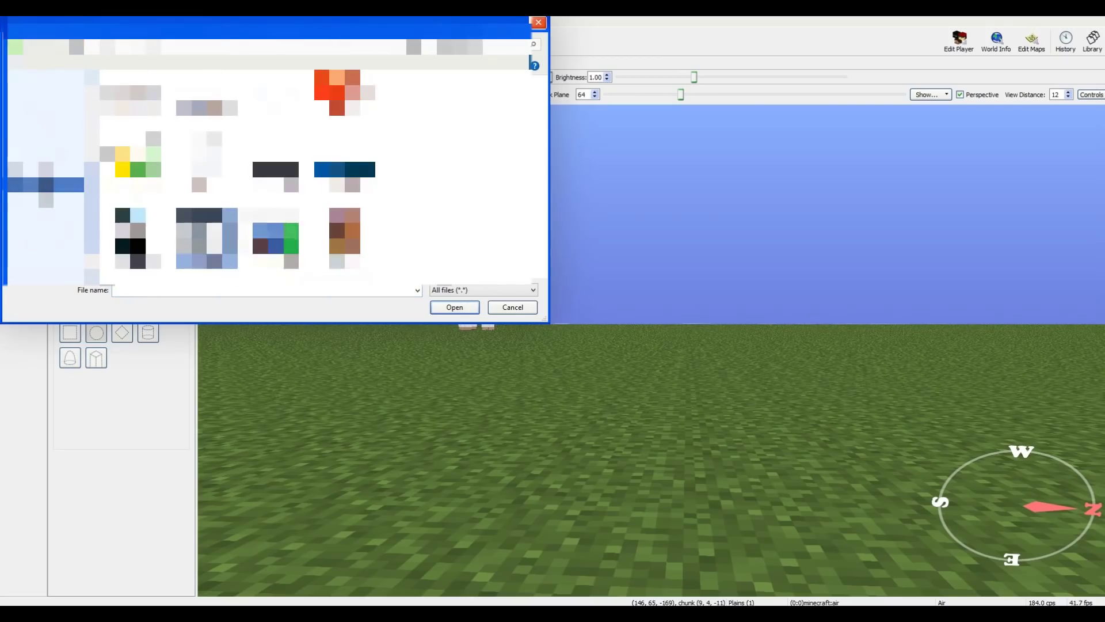
key("Return")
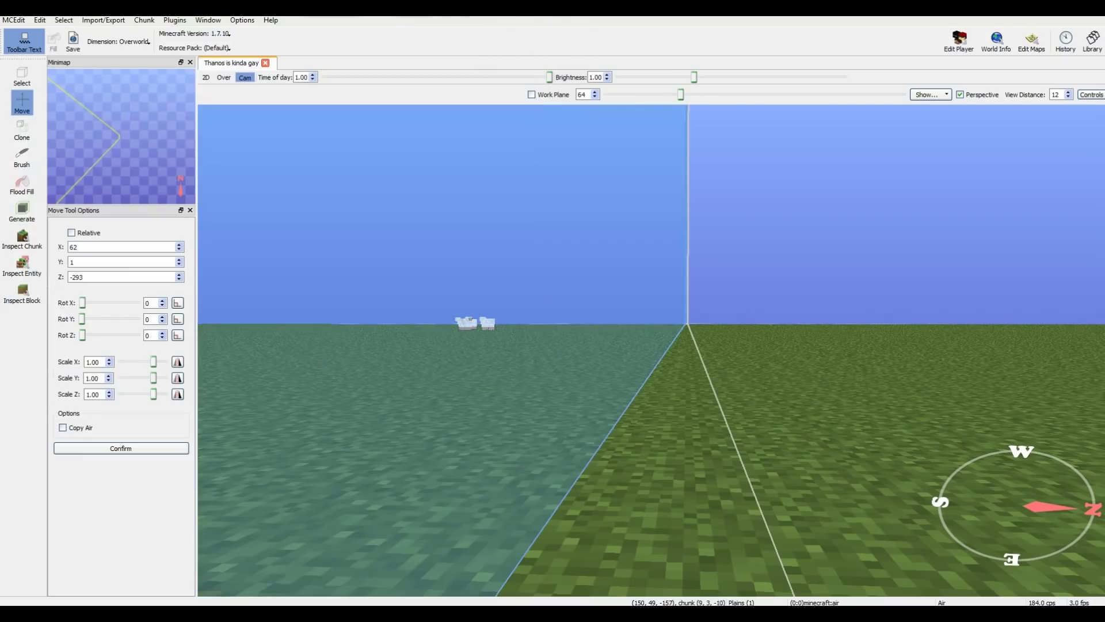
Step: Check the imported schematic's position, place it at X 62, Y 1, Z -293, and save the world
key("w")
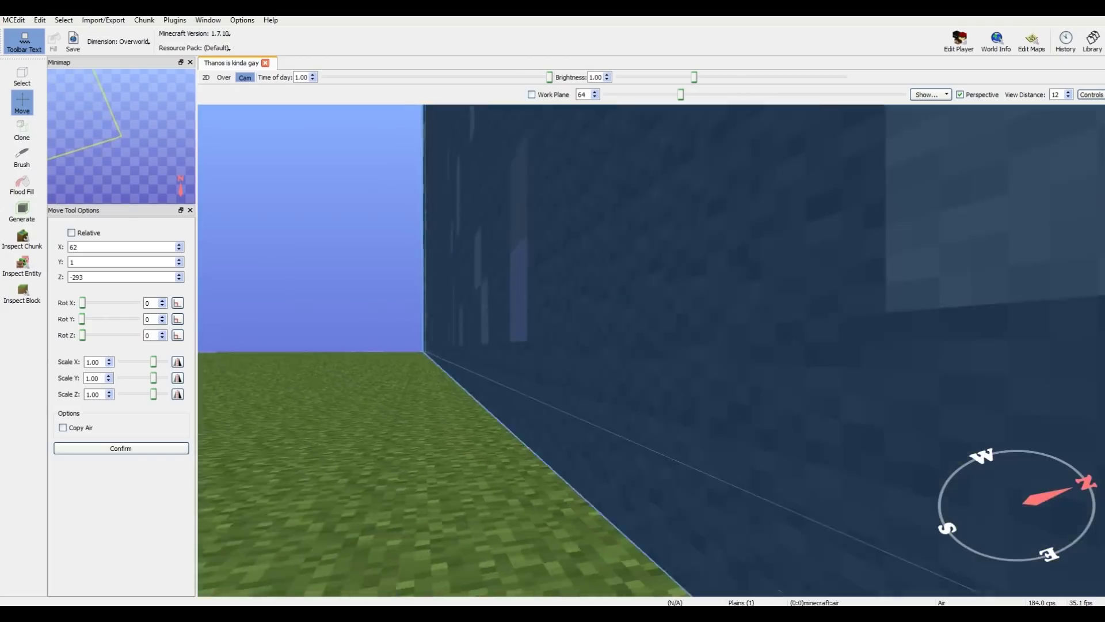
key("w")
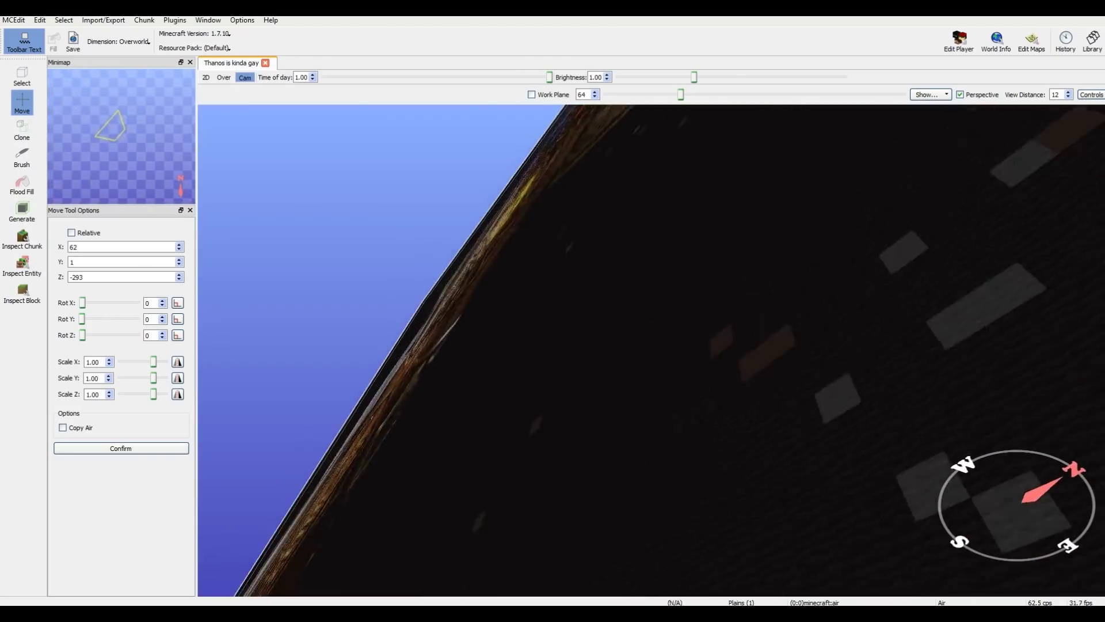
key("w")
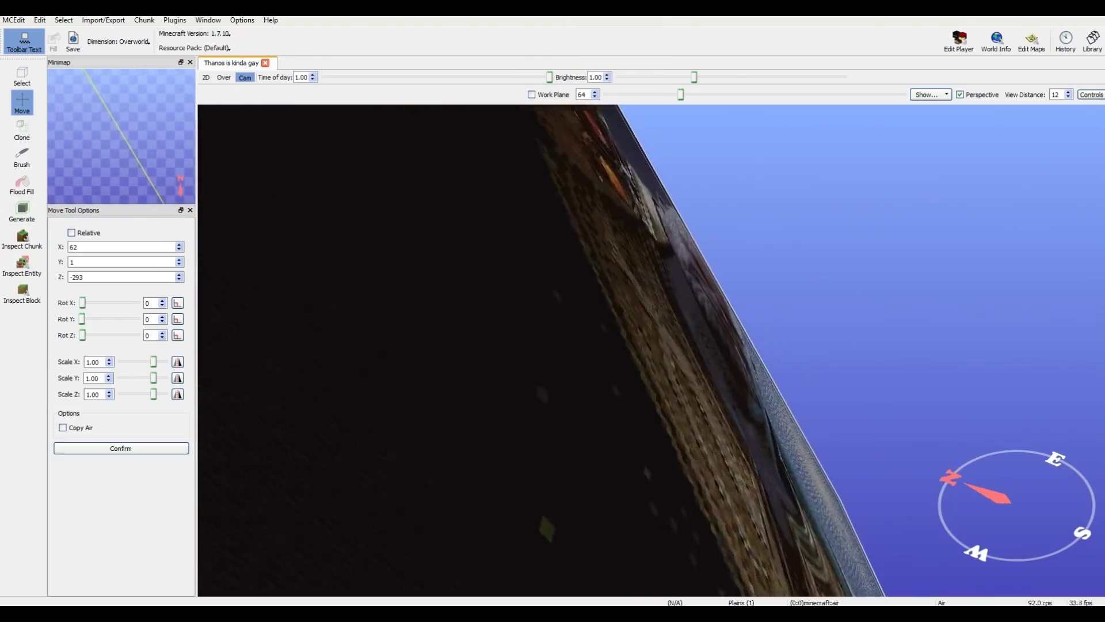
key("w")
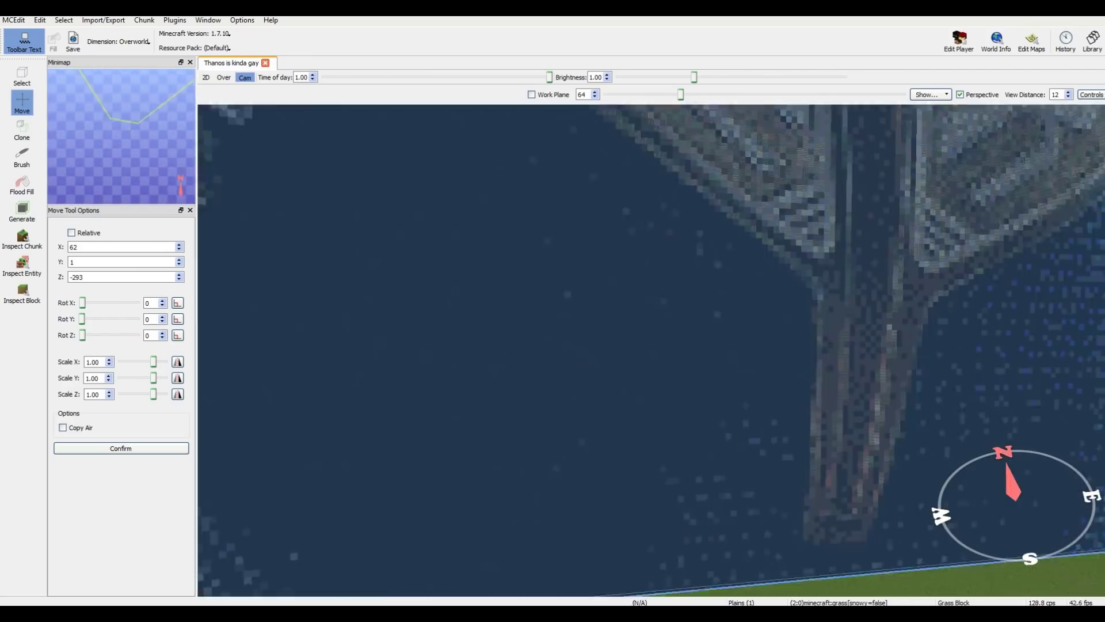
key("Return")
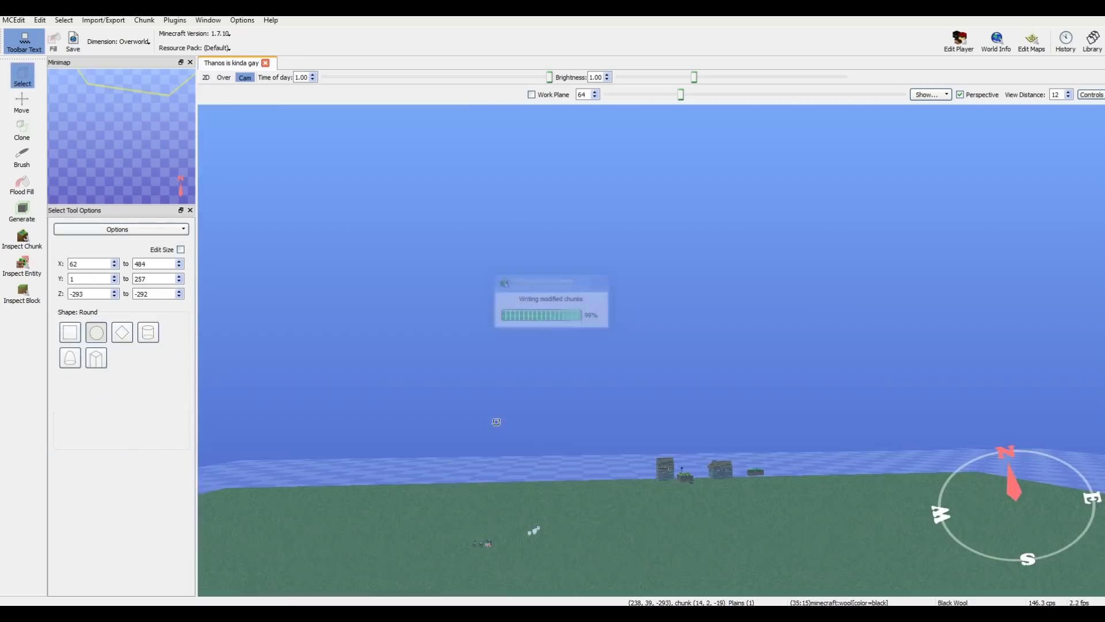
Step: Examine the placed Thanos pixel art from its upper edge and from both sides of the wall
right_click_drag(660, 479, 744, 206)
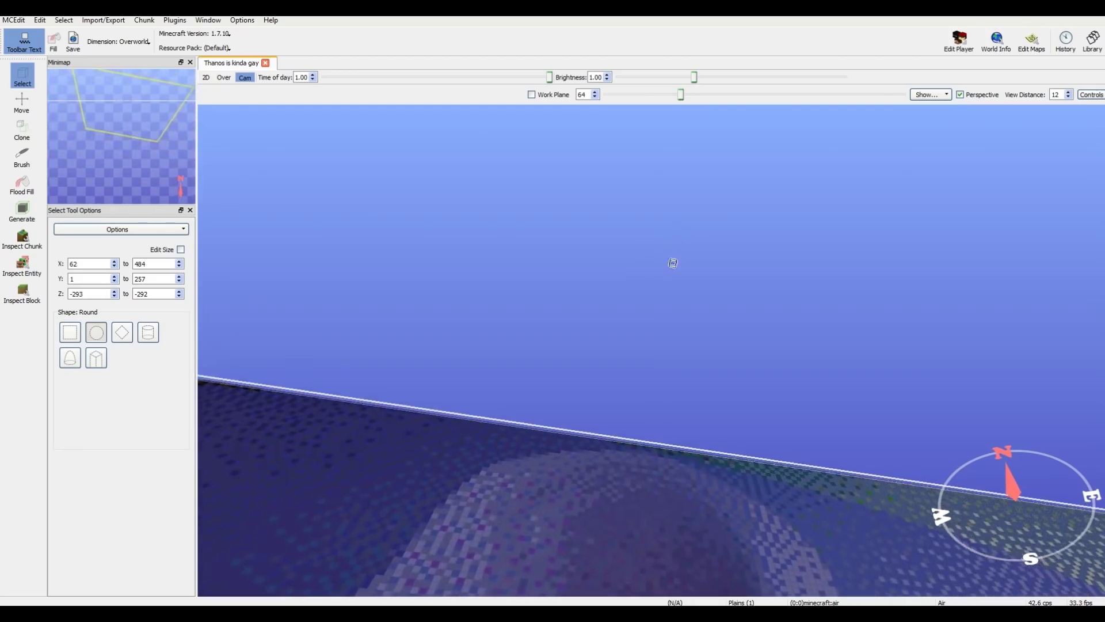
right_click_drag(669, 258, 202, 276)
key("w")
key("w")
key("w")
key("s")
right_click_drag(407, 402, 35, 470)
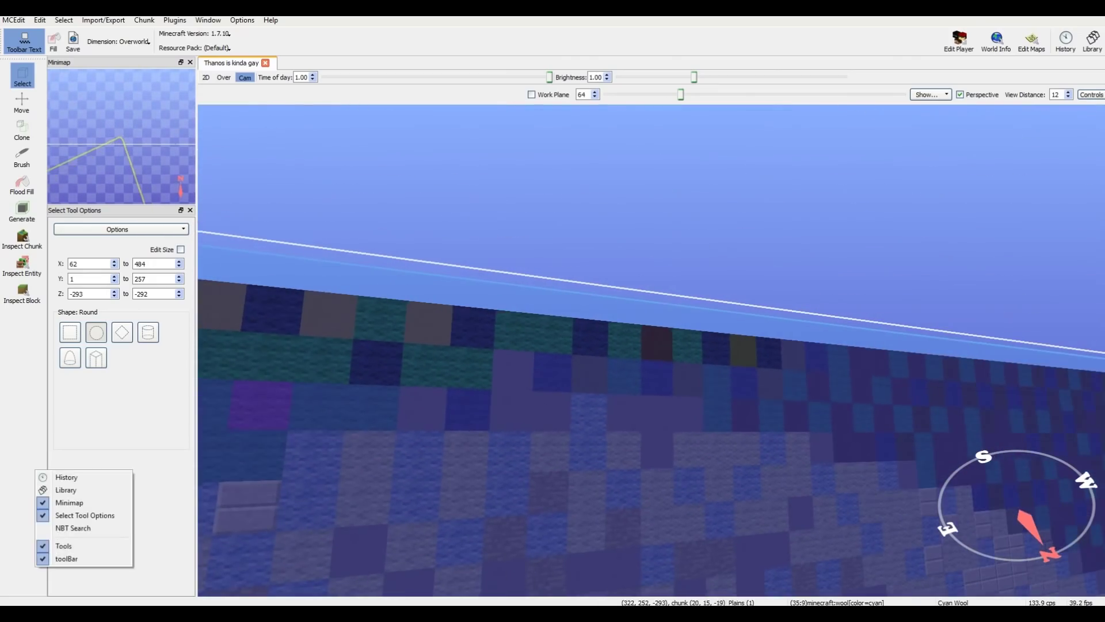
key("s")
right_click_drag(611, 323, 364, 448)
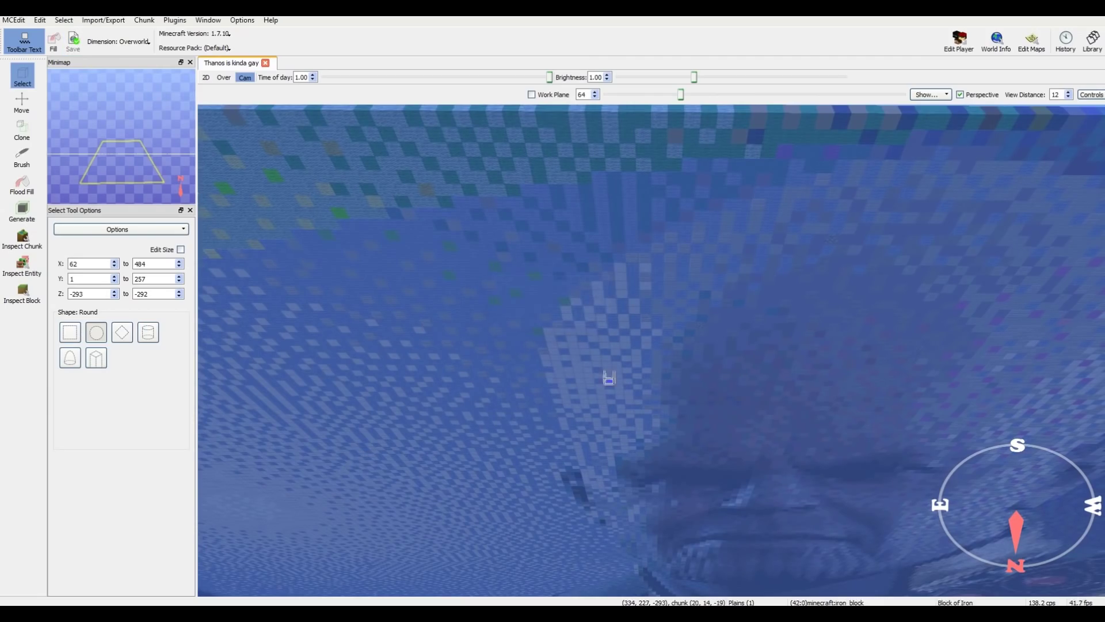
right_click_drag(609, 378, 1103, 520)
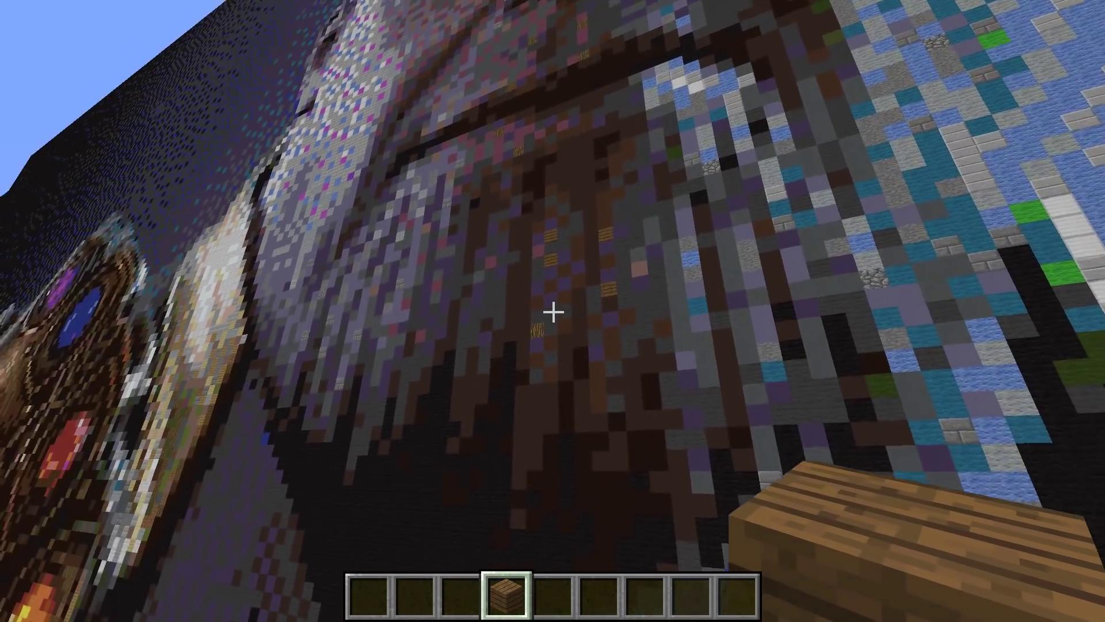
Step: In Minecraft, clear the Spruce Wood Planks from the hotbar, search the creative inventory for "gra", and pick up Gray Stained Clay
key("e")
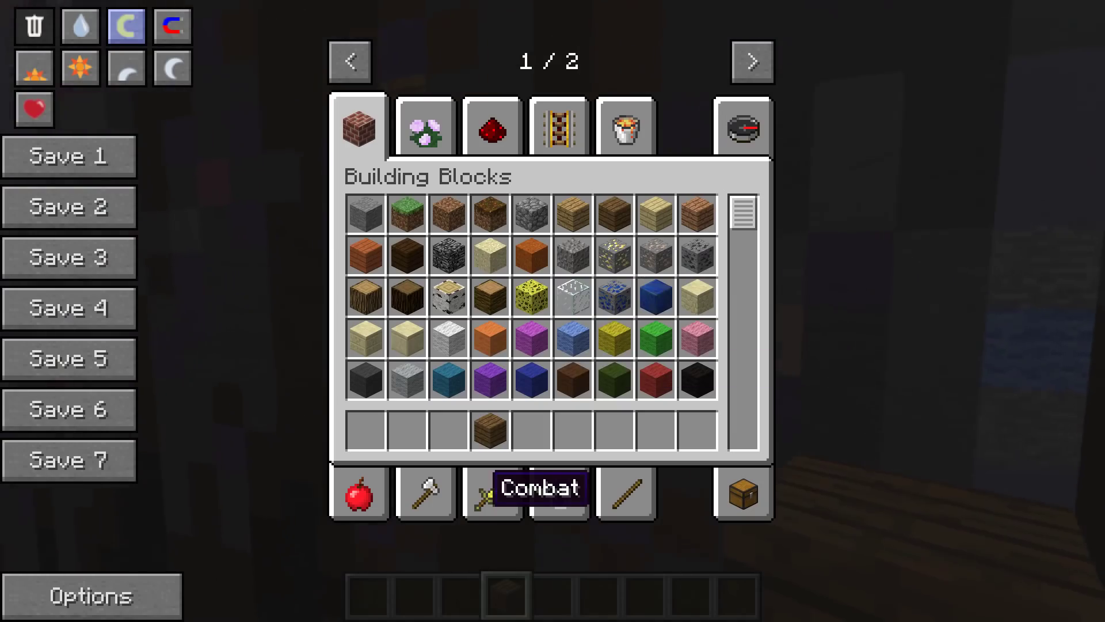
key("e")
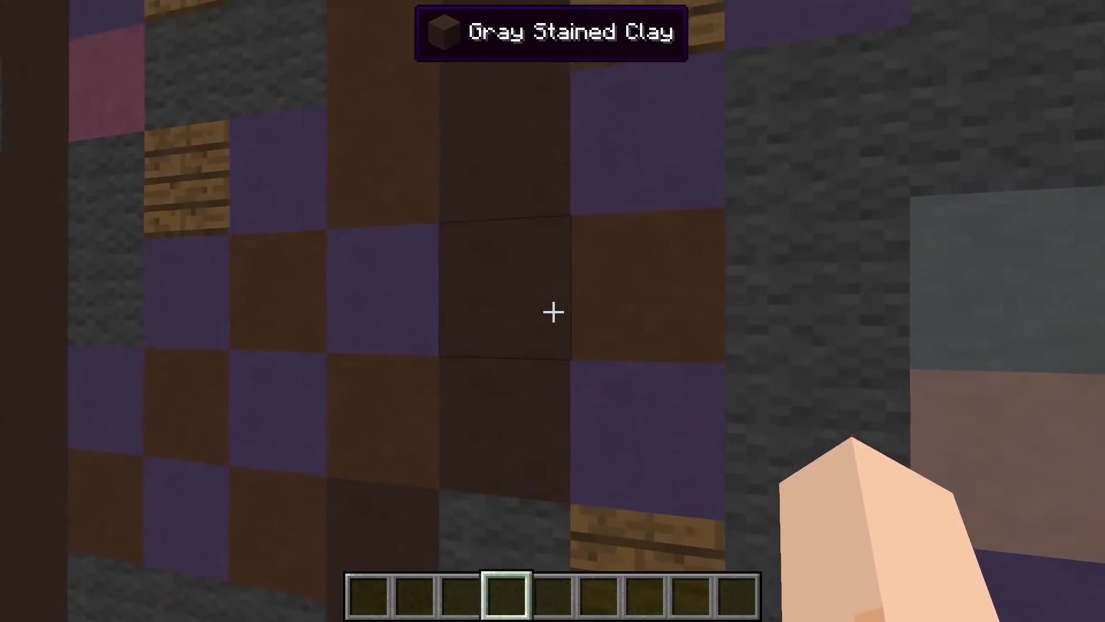
key("e")
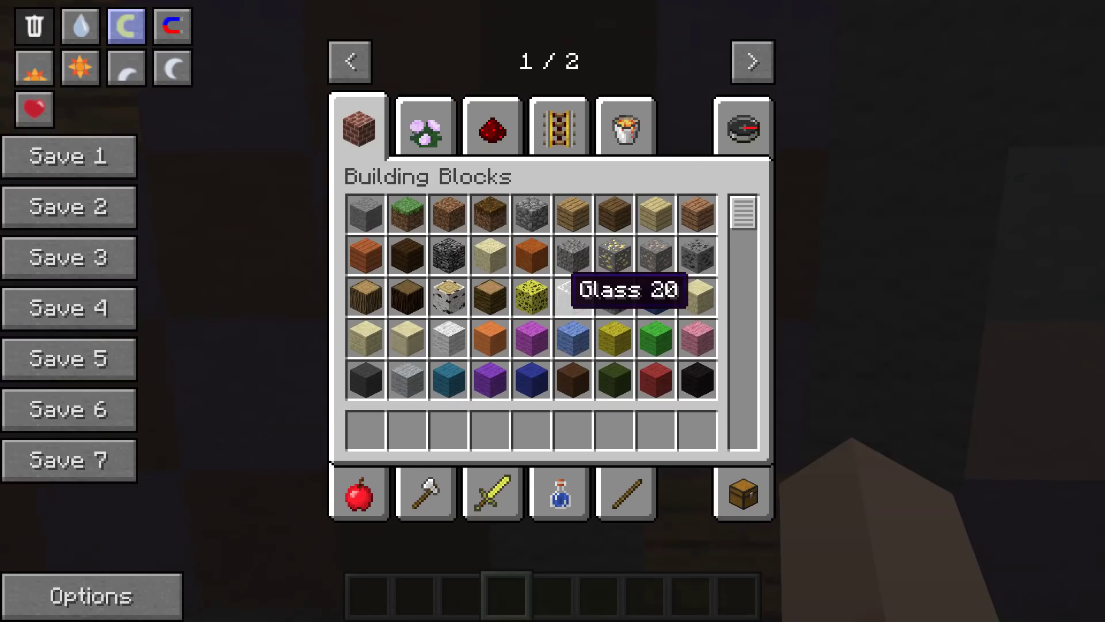
left_click(745, 123)
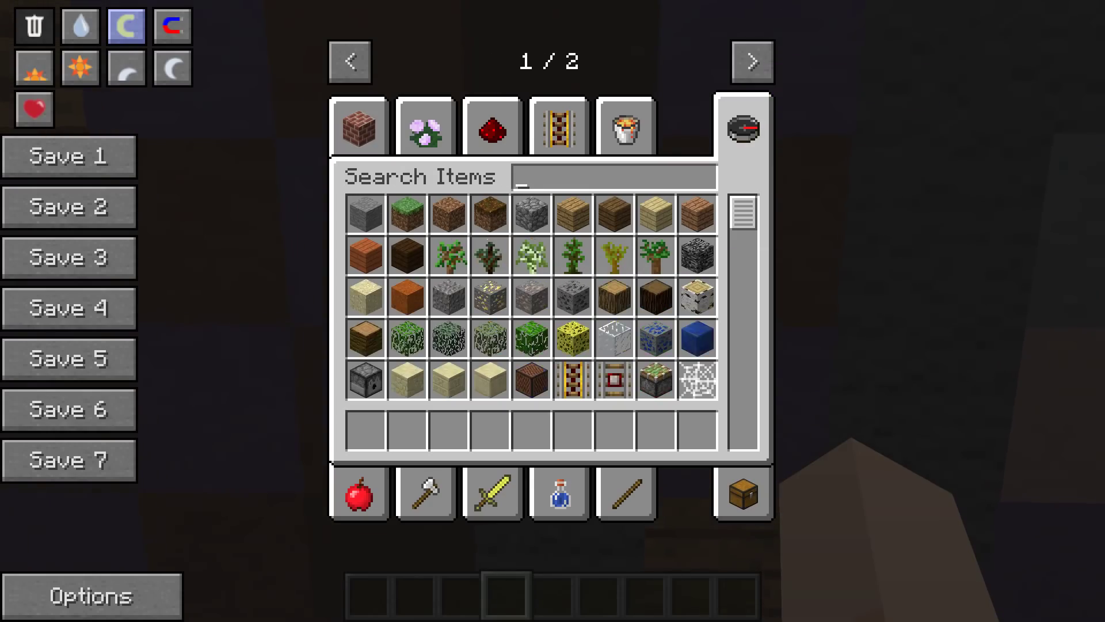
type("gra")
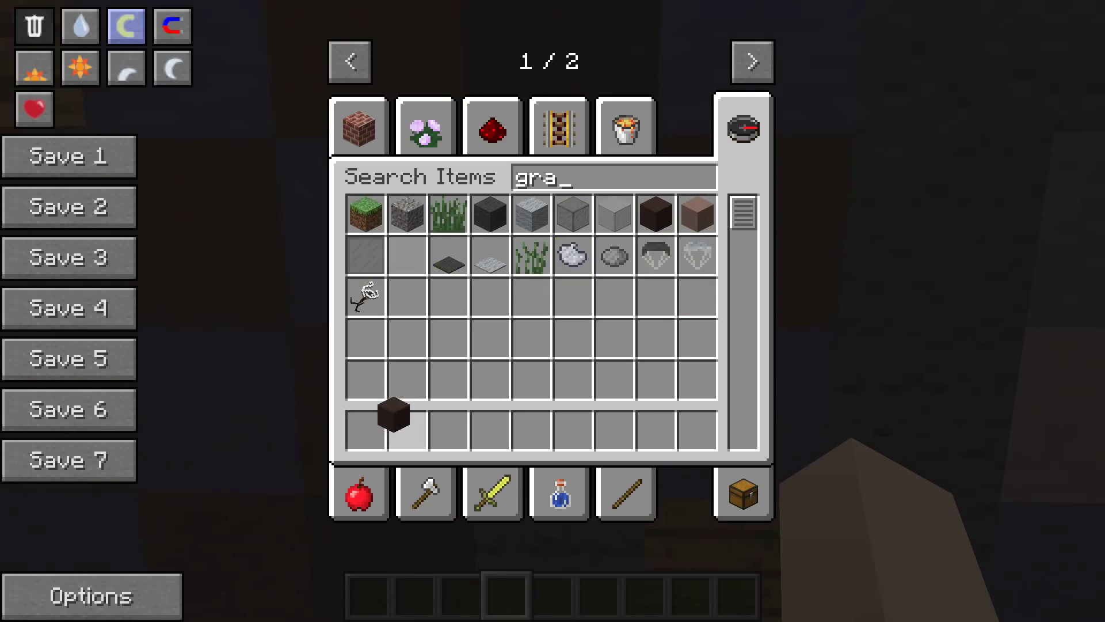
Step: Add Brown Stained Clay and Blue Stained Clay to the hotbar beside the gray clay, using the searches "br" and "blu"
key("BackSpace")
key("BackSpace")
key("BackSpace")
type("br")
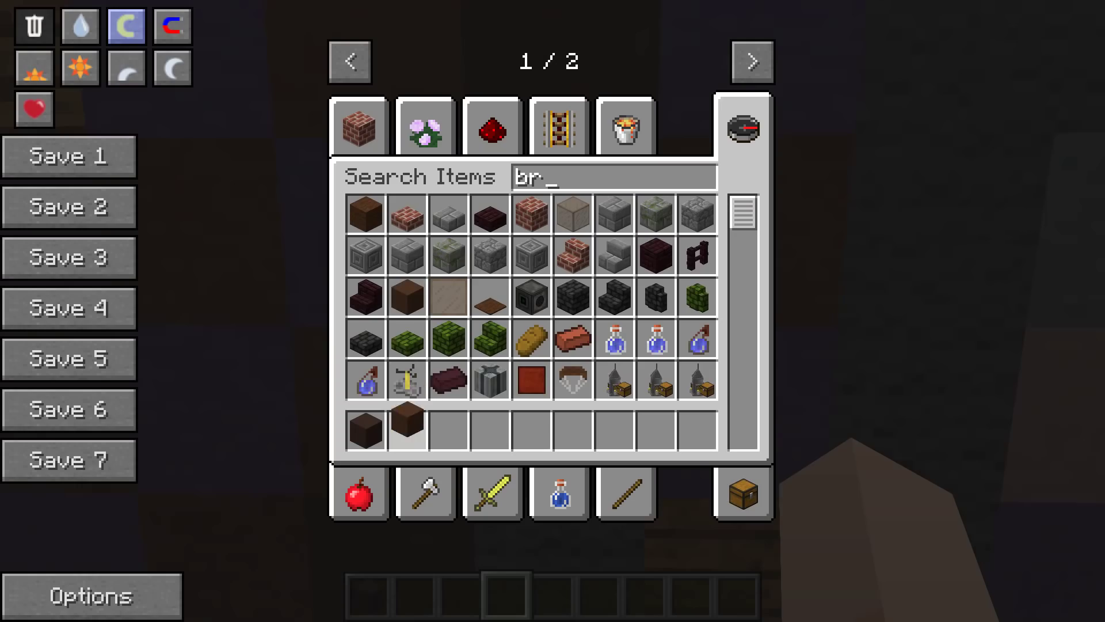
key("BackSpace")
key("BackSpace")
type("blu")
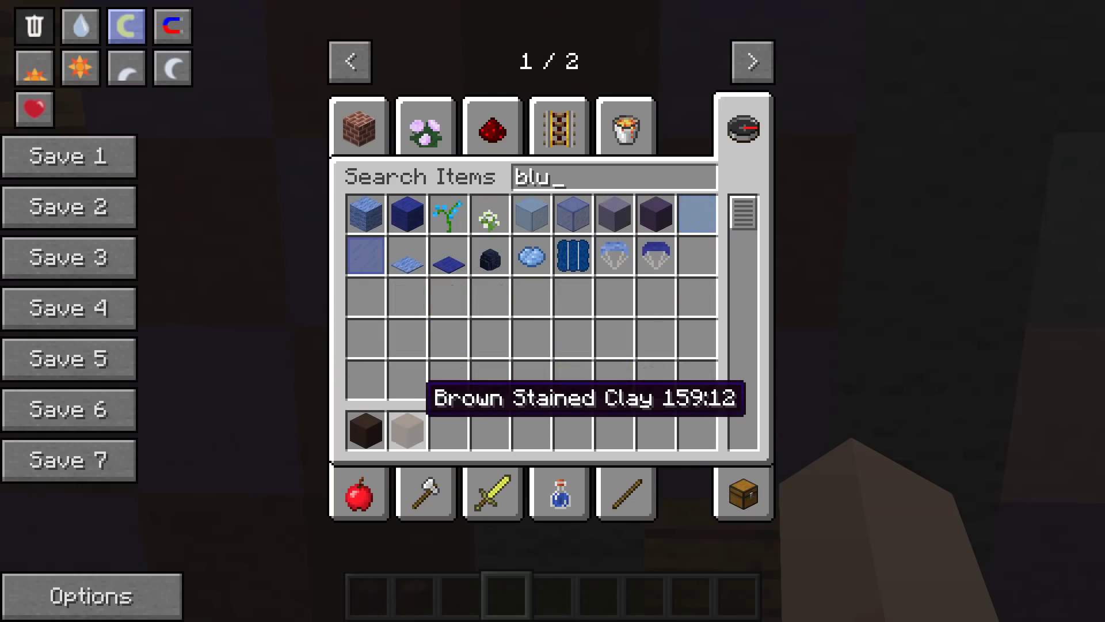
left_click(654, 219)
left_click(453, 431)
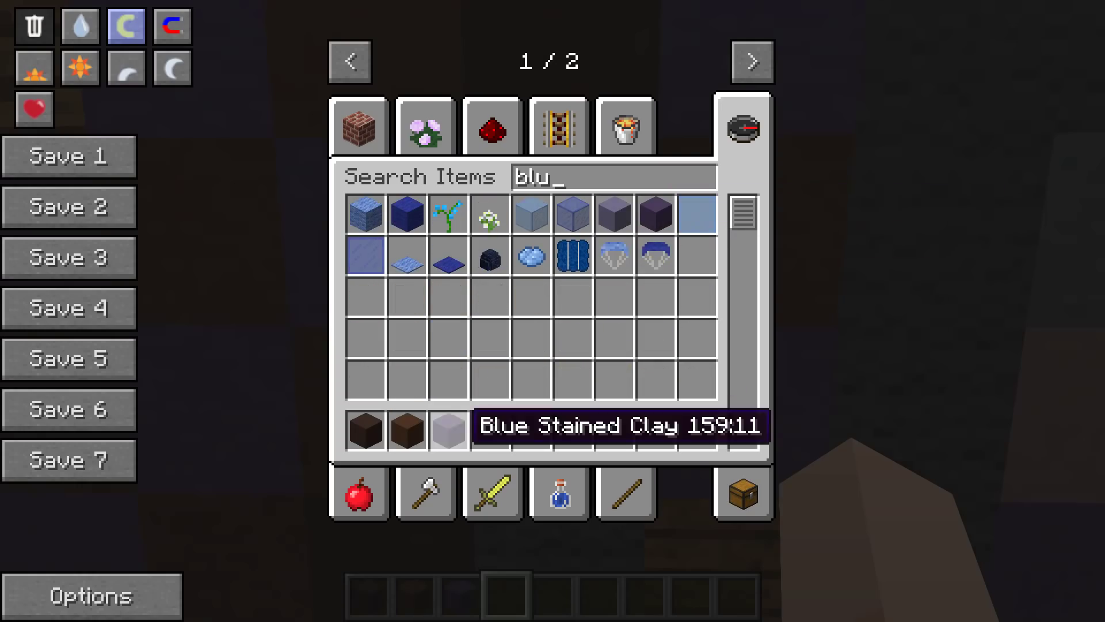
key("e")
Step: Break several neighbouring blocks in the Thanos pixel art and replace them with matching Gray, Brown and Blue Stained Clay
scroll(552, 311, "up", 3)
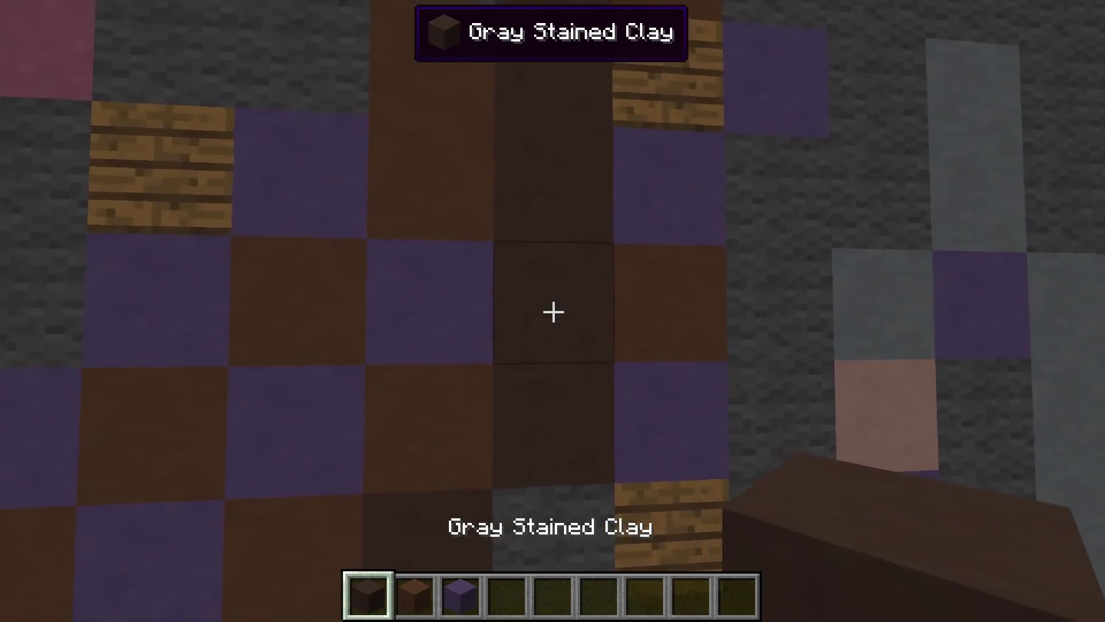
left_click(553, 311)
left_click(554, 311)
left_click(553, 311)
left_click(553, 311)
middle_click(553, 312)
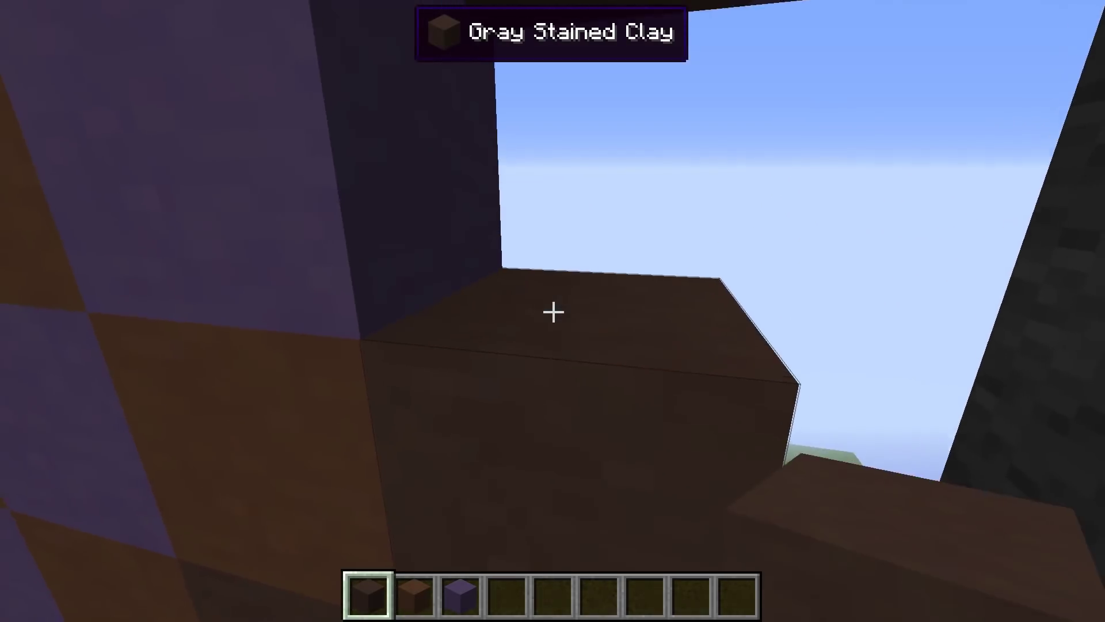
key("2")
right_click(554, 312)
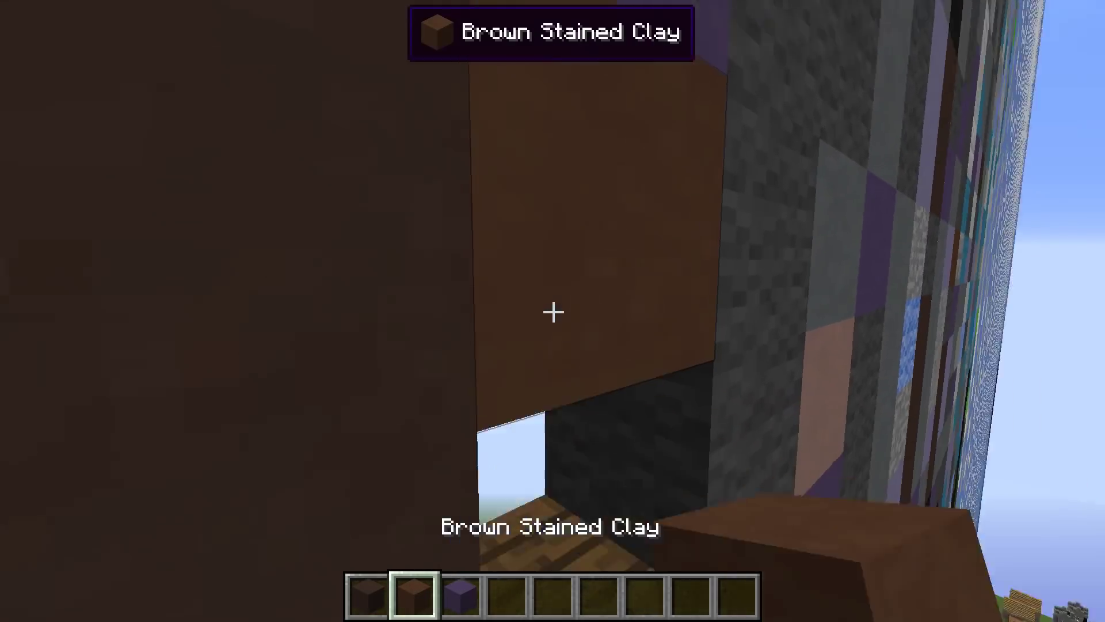
key("3")
right_click(553, 312)
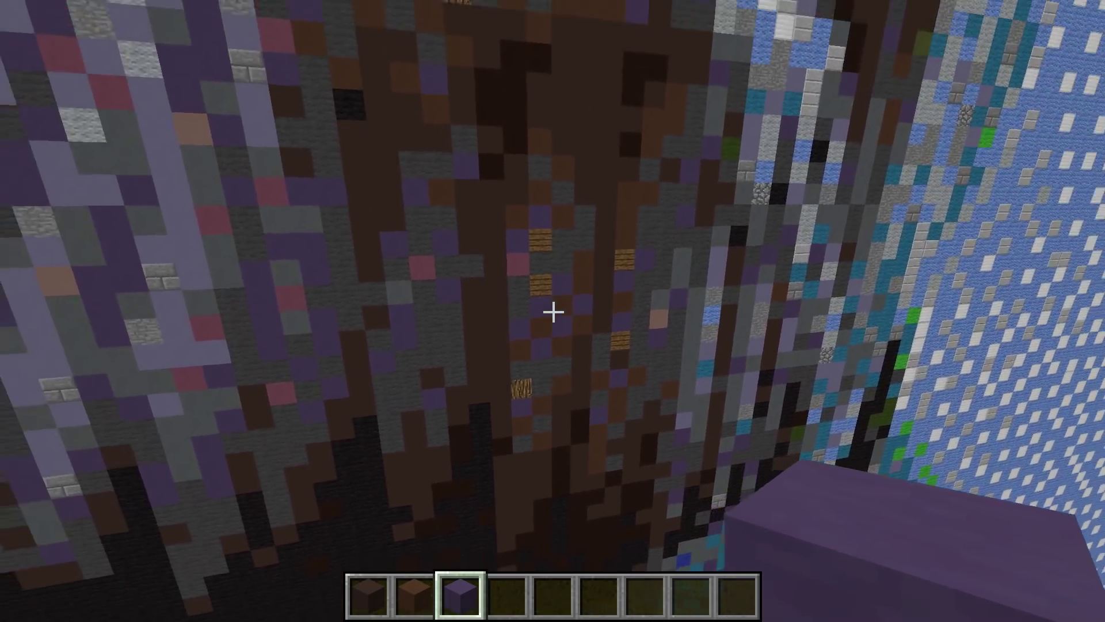
key("s")
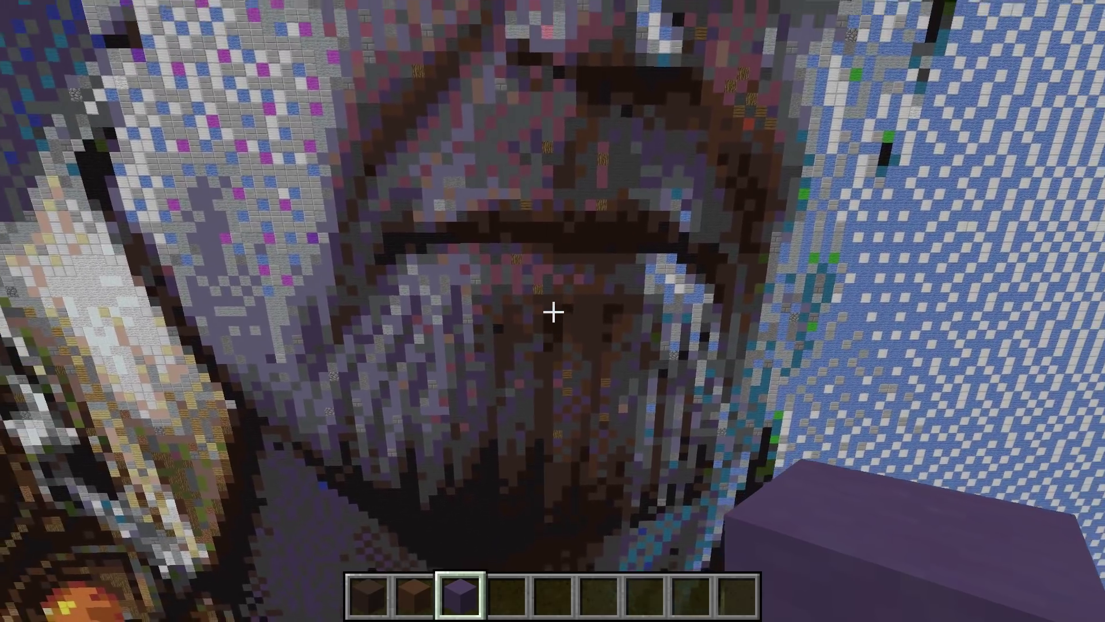